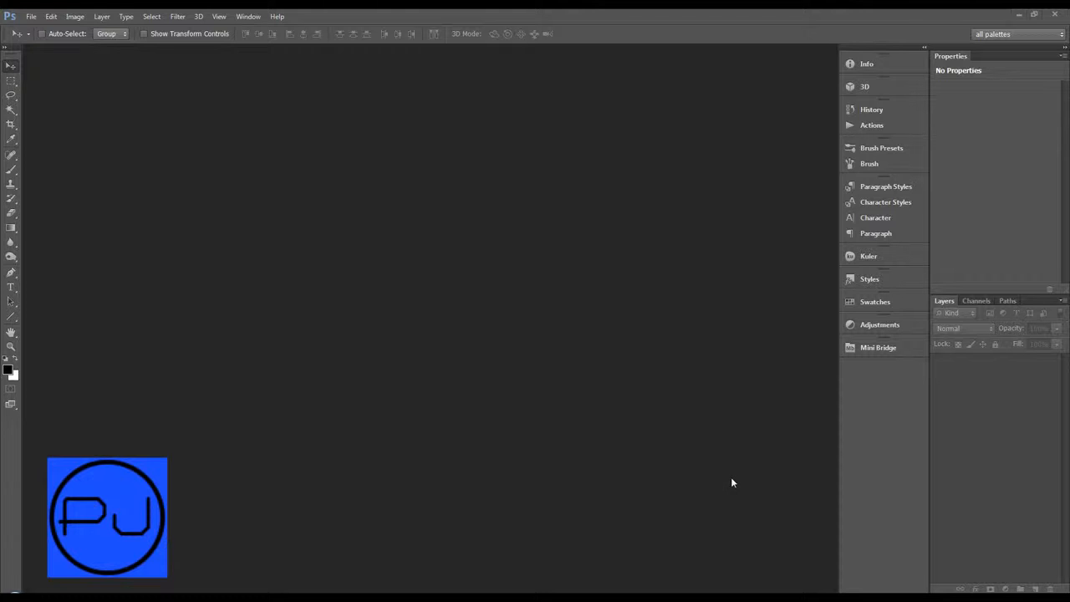
Open the swan image "sawn and Cygnet.jpg" from Mini Bridge in Camera Raw, shown full screen
{"action": "left_click", "coordinate": [873, 347]}
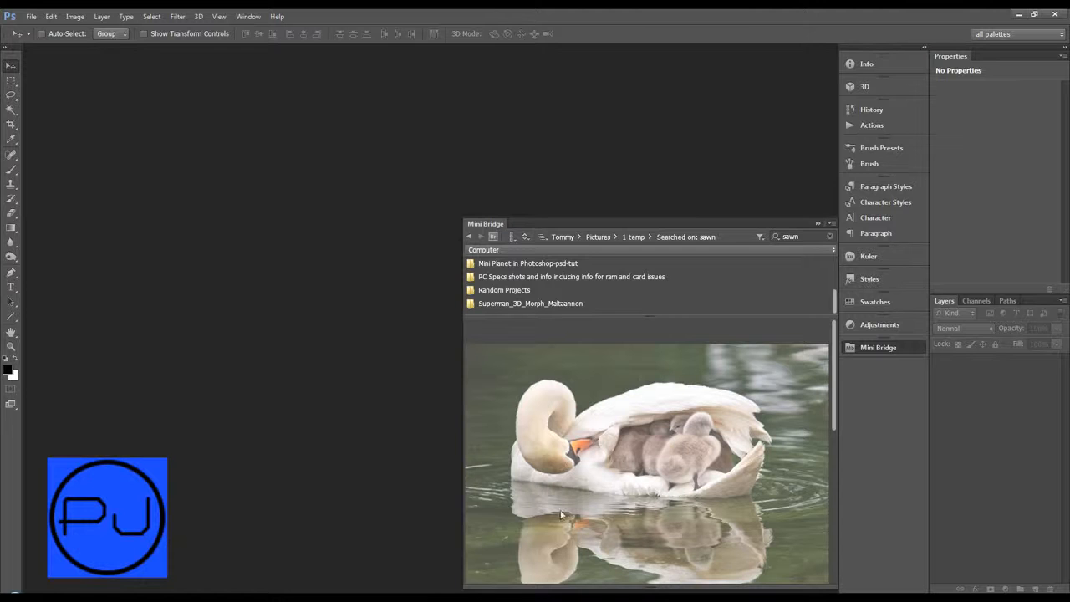
{"action": "right_click", "coordinate": [615, 475]}
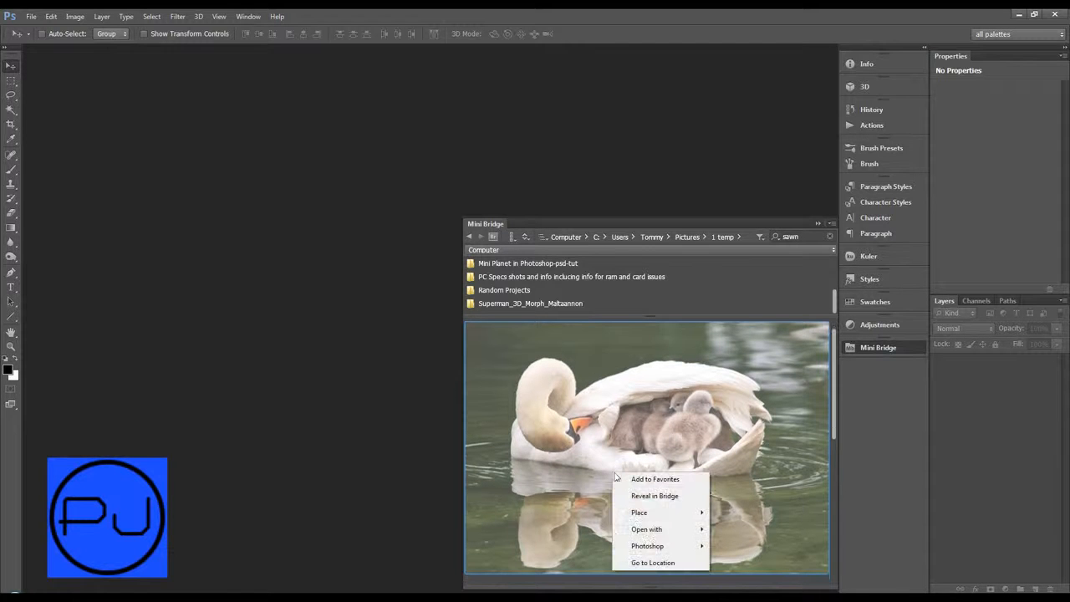
{"action": "mouse_move", "coordinate": [658, 536]}
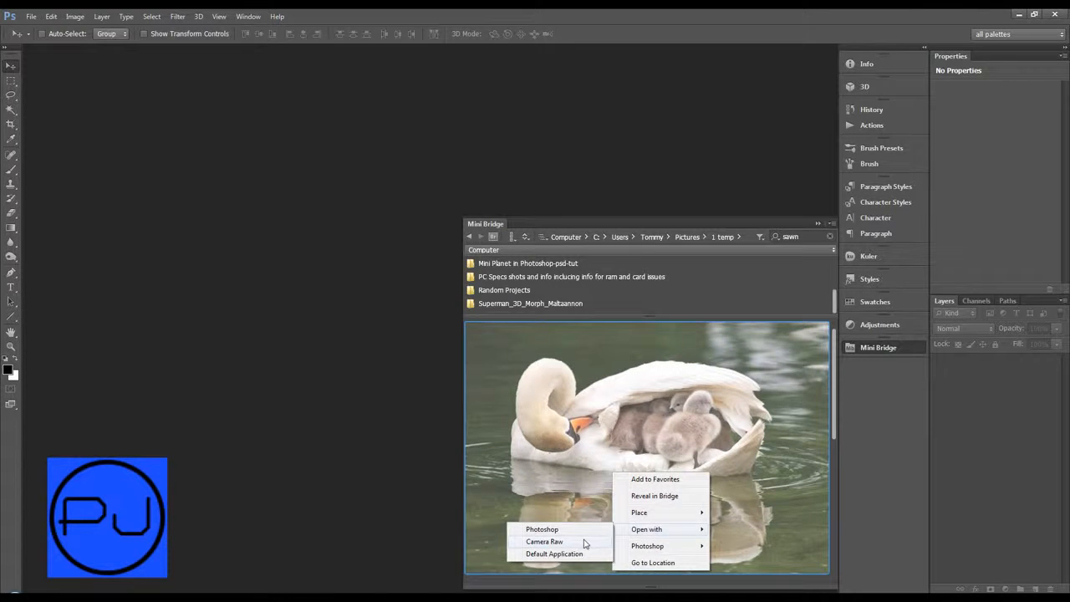
{"action": "left_click", "coordinate": [585, 544]}
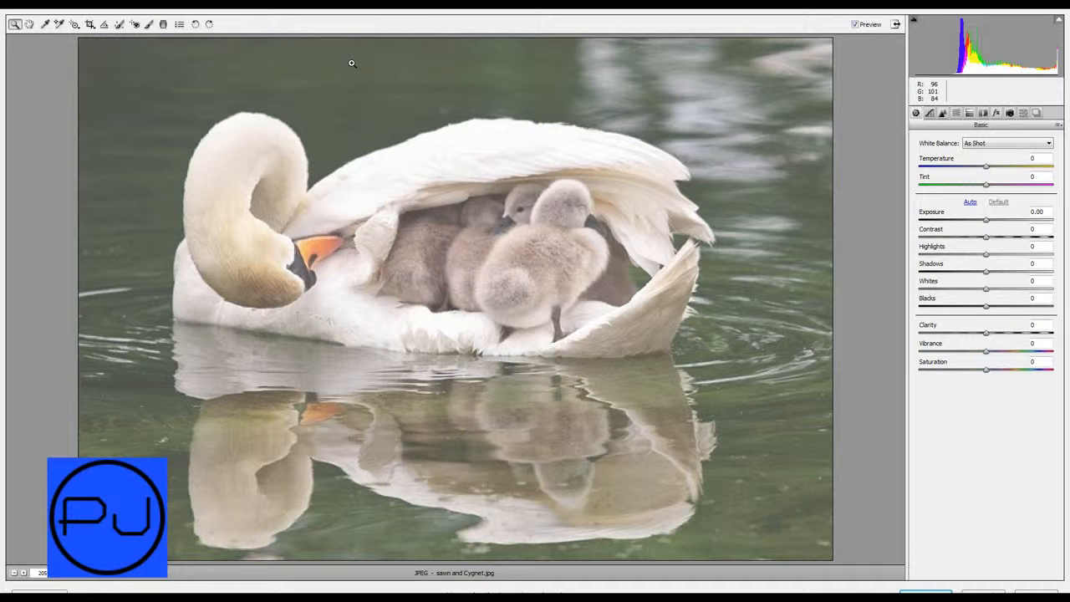
{"action": "left_click", "coordinate": [896, 23]}
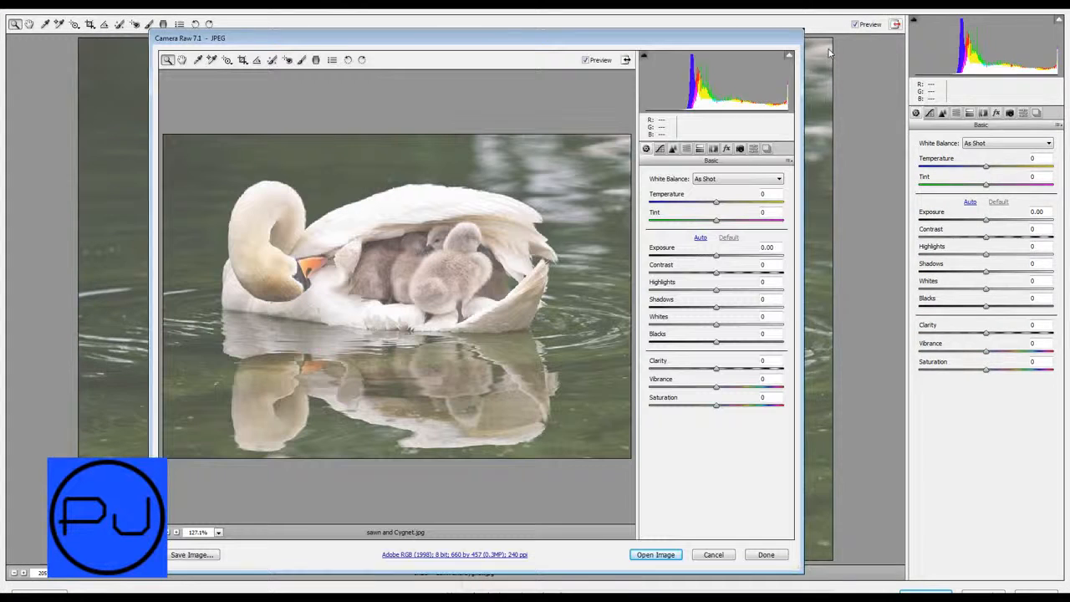
{"action": "left_click", "coordinate": [625, 60]}
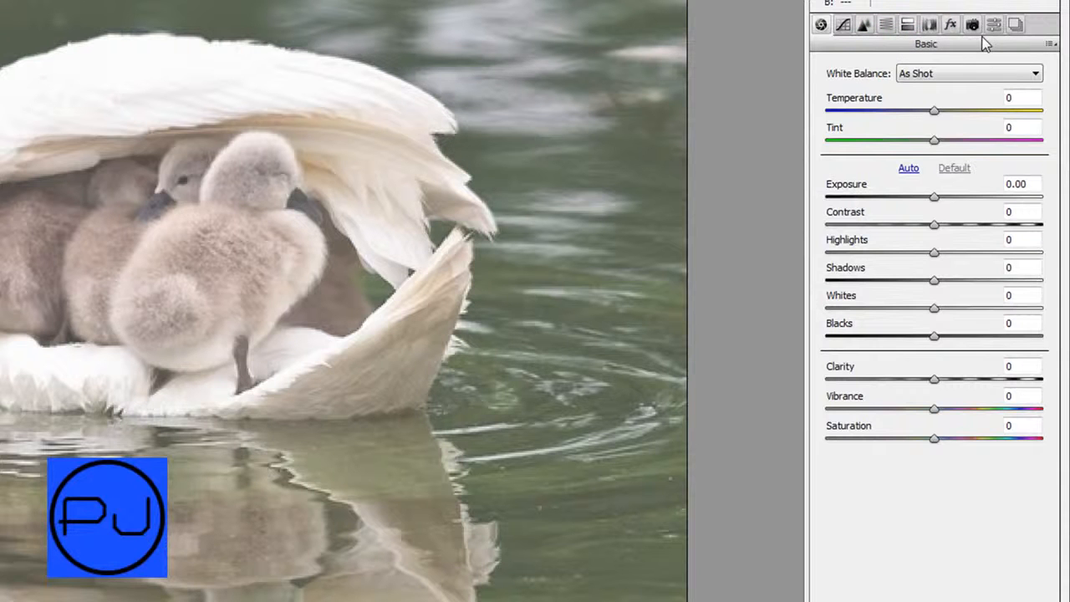
Examine the Camera Raw adjustment groups, from Tone Curve and Split Toning to Lens Corrections, Camera Calibration and Presets, and return to Basic
{"action": "left_click", "coordinate": [843, 26]}
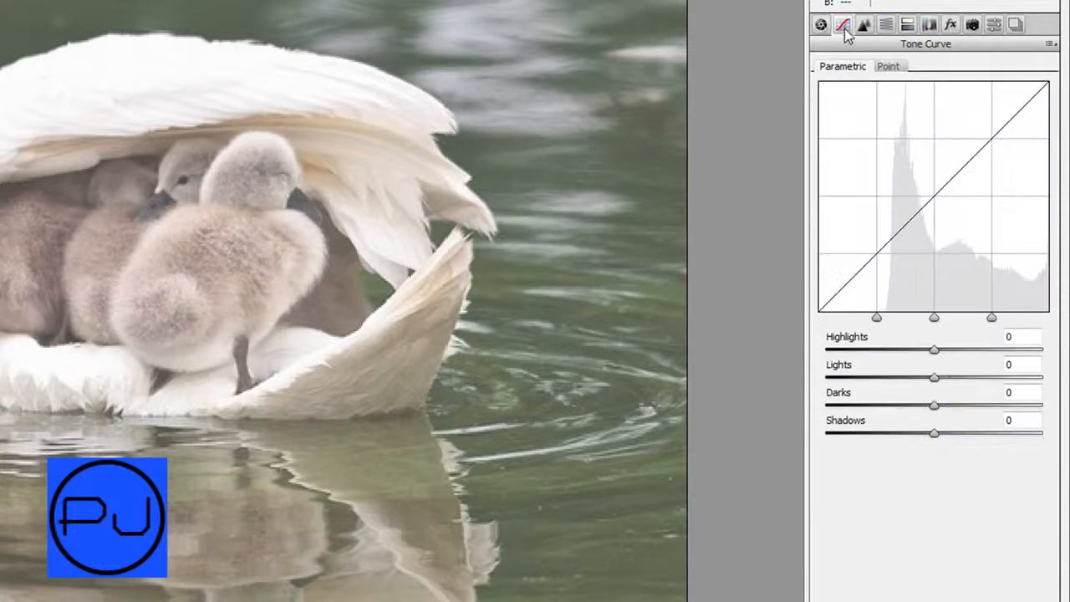
{"action": "left_click", "coordinate": [864, 25]}
{"action": "left_click", "coordinate": [887, 26]}
{"action": "left_click", "coordinate": [907, 26]}
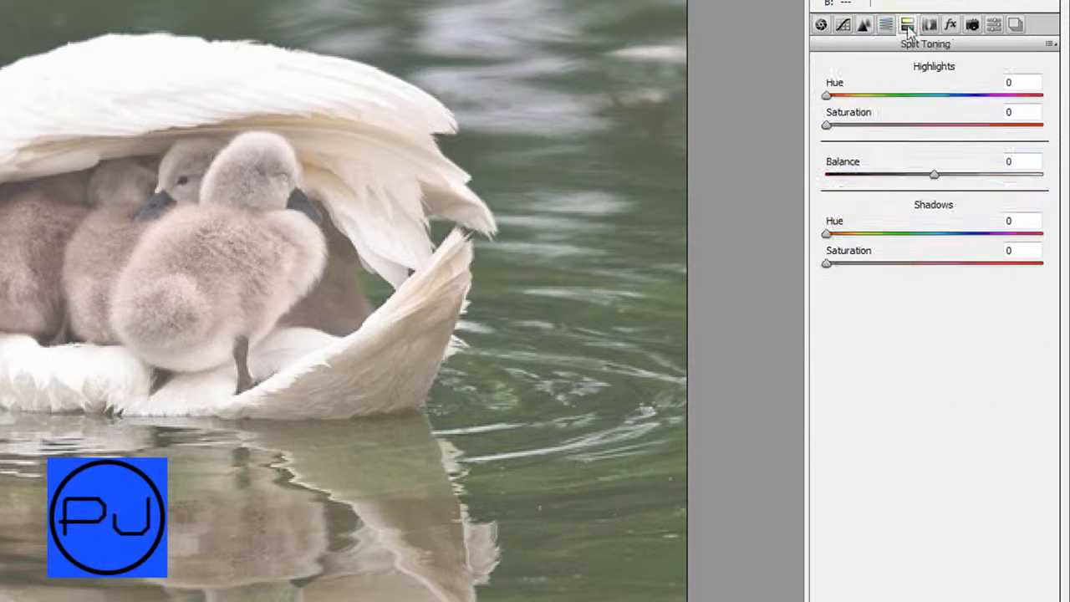
{"action": "left_click", "coordinate": [929, 26]}
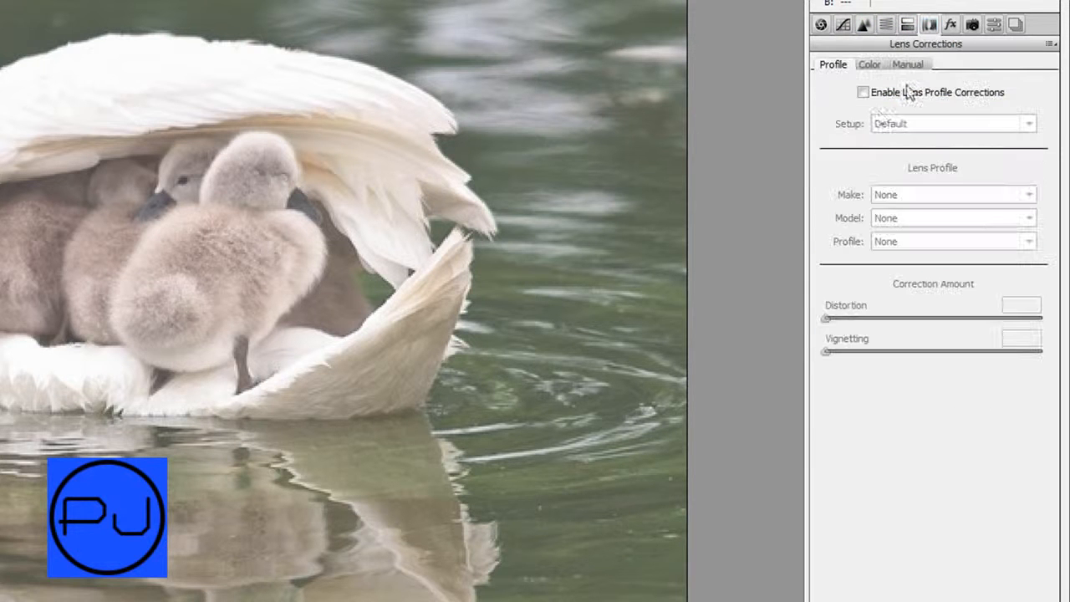
{"action": "left_click", "coordinate": [954, 30]}
{"action": "left_click", "coordinate": [975, 32]}
{"action": "left_click", "coordinate": [991, 27]}
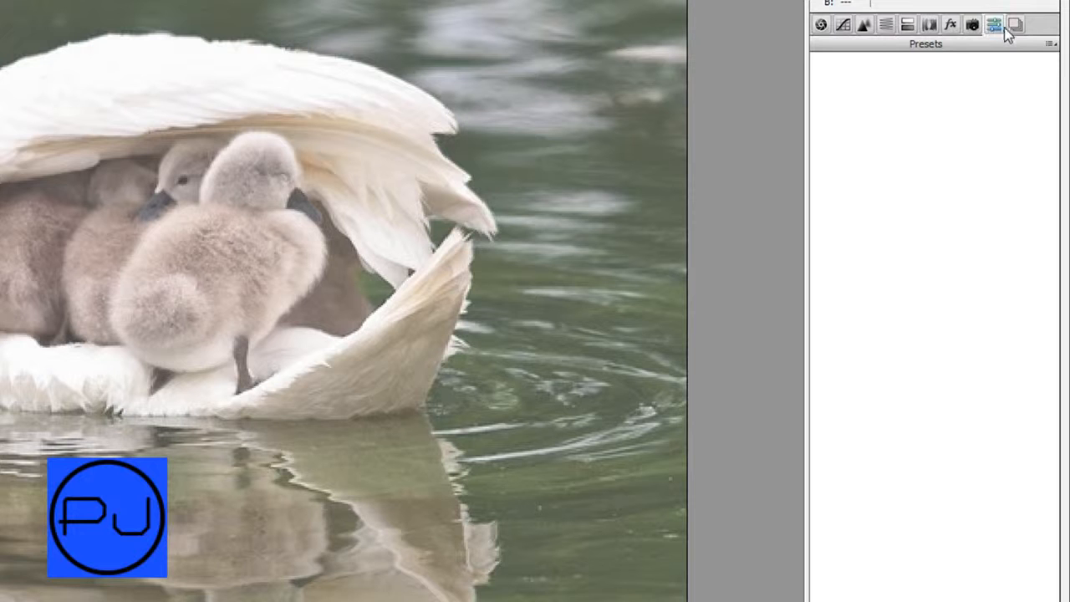
{"action": "left_click", "coordinate": [1014, 25]}
{"action": "left_click", "coordinate": [995, 26]}
{"action": "left_click", "coordinate": [972, 26]}
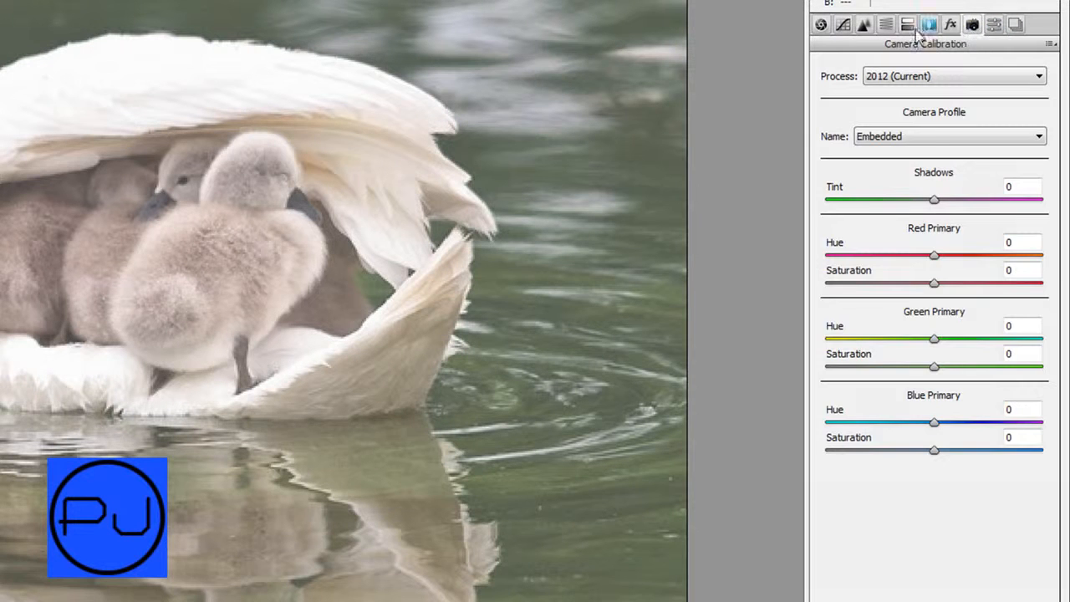
{"action": "left_click", "coordinate": [821, 25]}
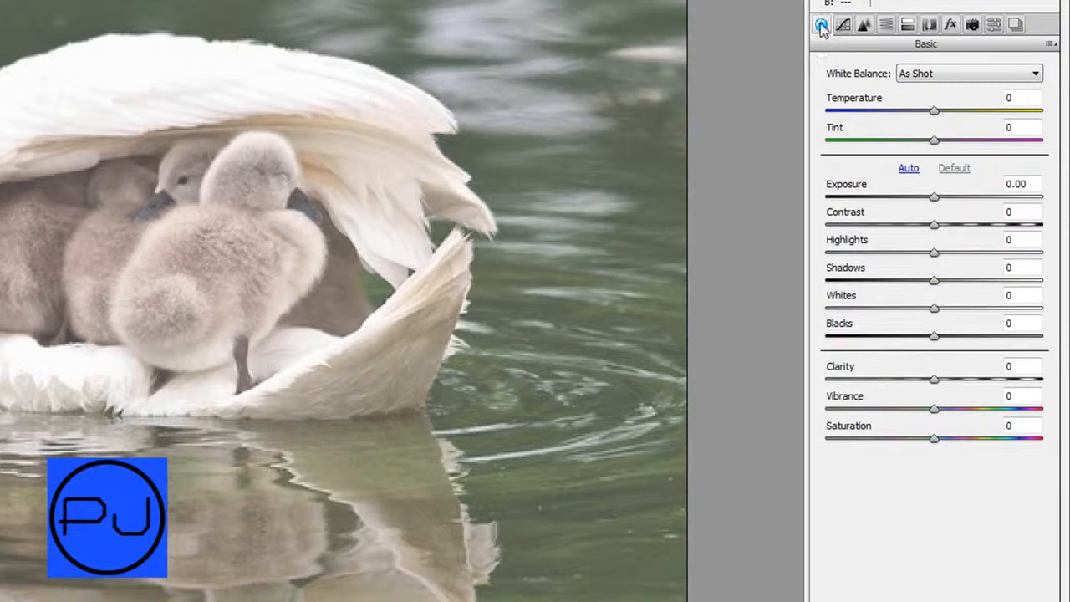
Try the automatic tone adjustment on the swan image and restore the Camera Raw defaults
{"action": "left_click", "coordinate": [909, 168]}
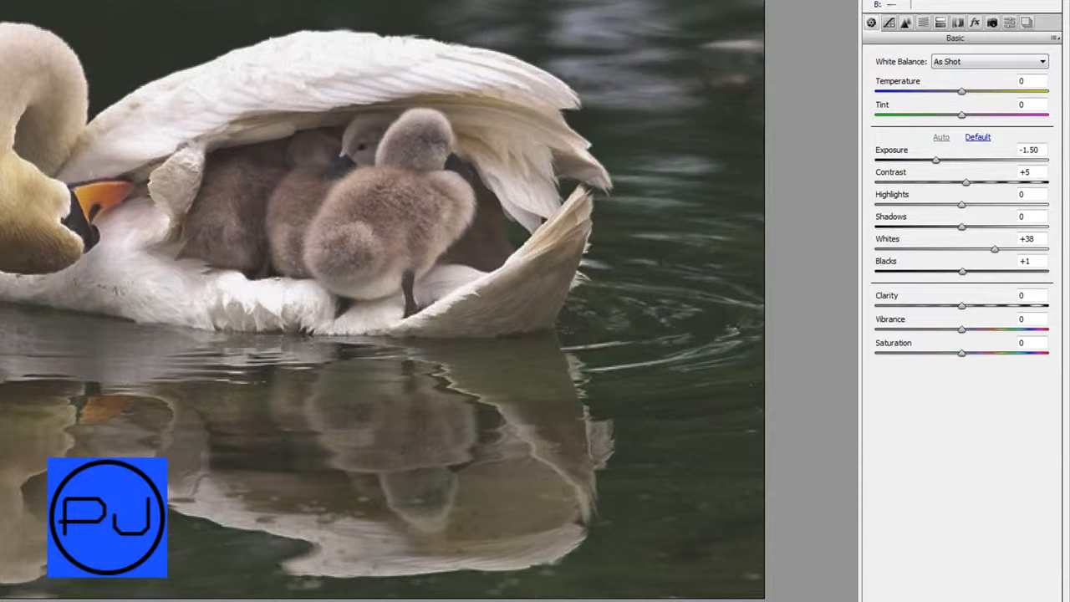
{"action": "left_click", "coordinate": [1056, 38]}
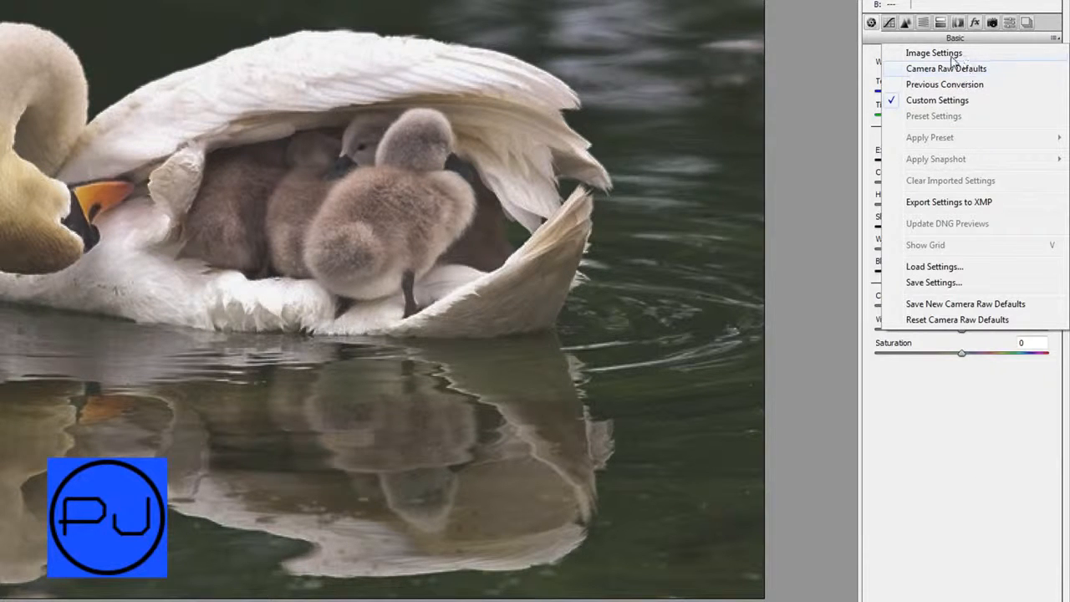
{"action": "left_click", "coordinate": [901, 68]}
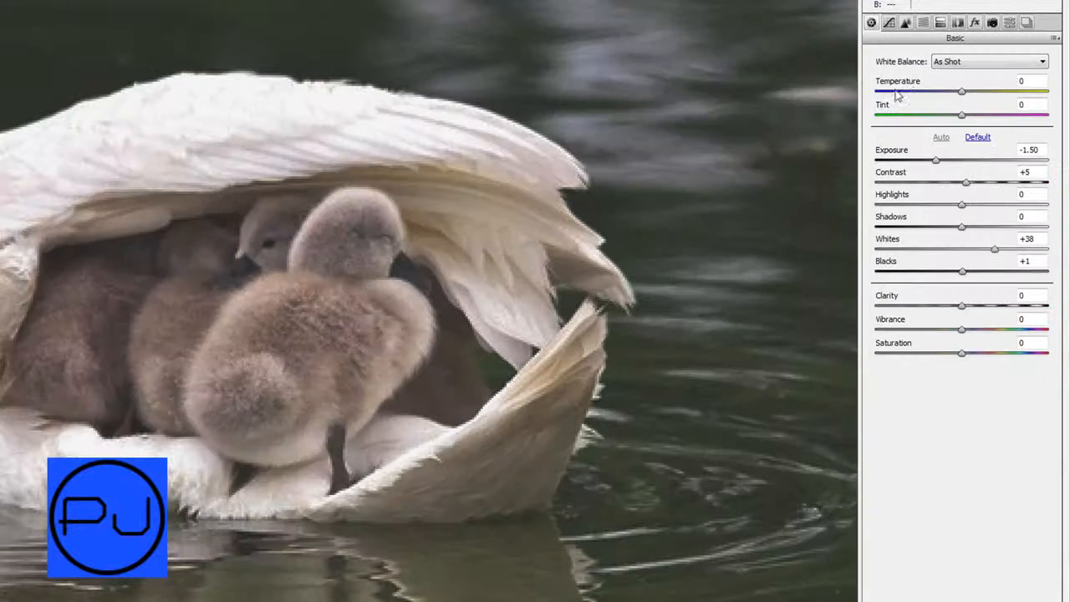
{"action": "scroll", "coordinate": [711, 166], "scroll_direction": "down", "scroll_amount": 1}
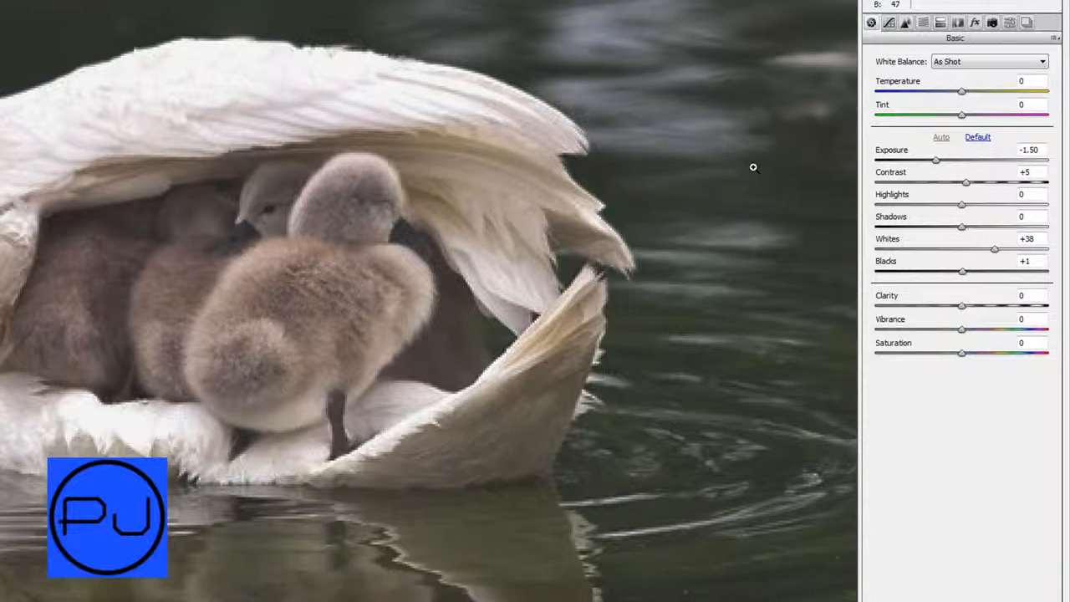
{"action": "left_click", "coordinate": [653, 174], "text": "alt"}
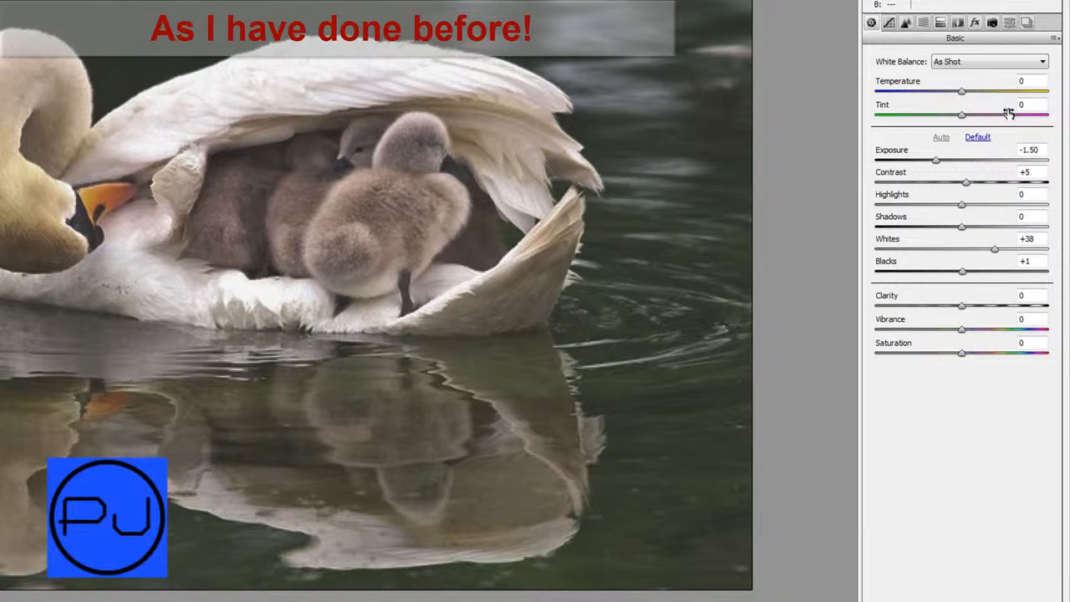
{"action": "left_click", "coordinate": [1056, 38]}
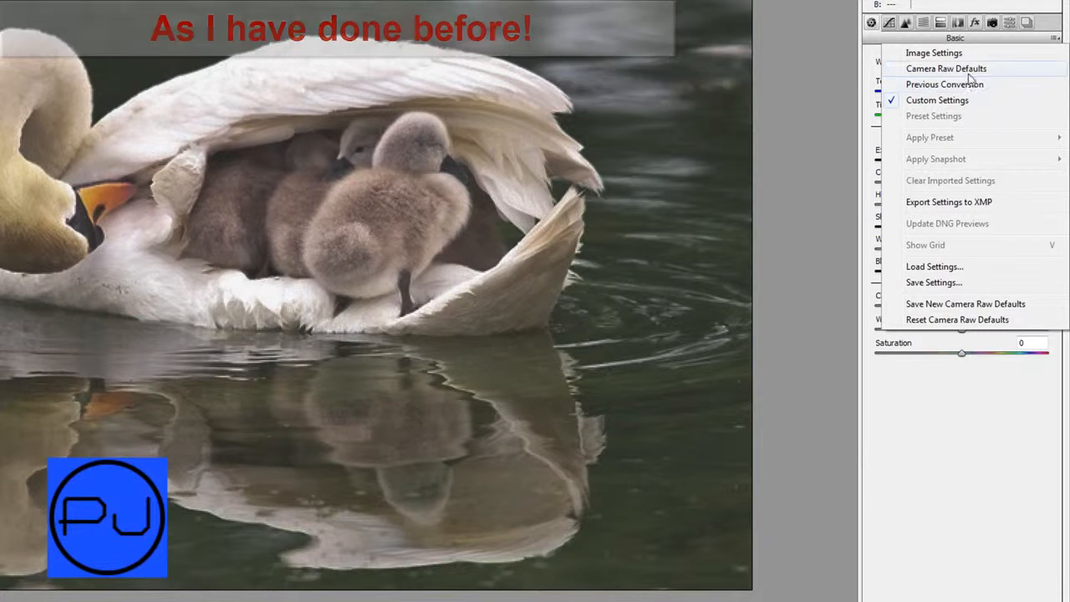
{"action": "left_click", "coordinate": [968, 70]}
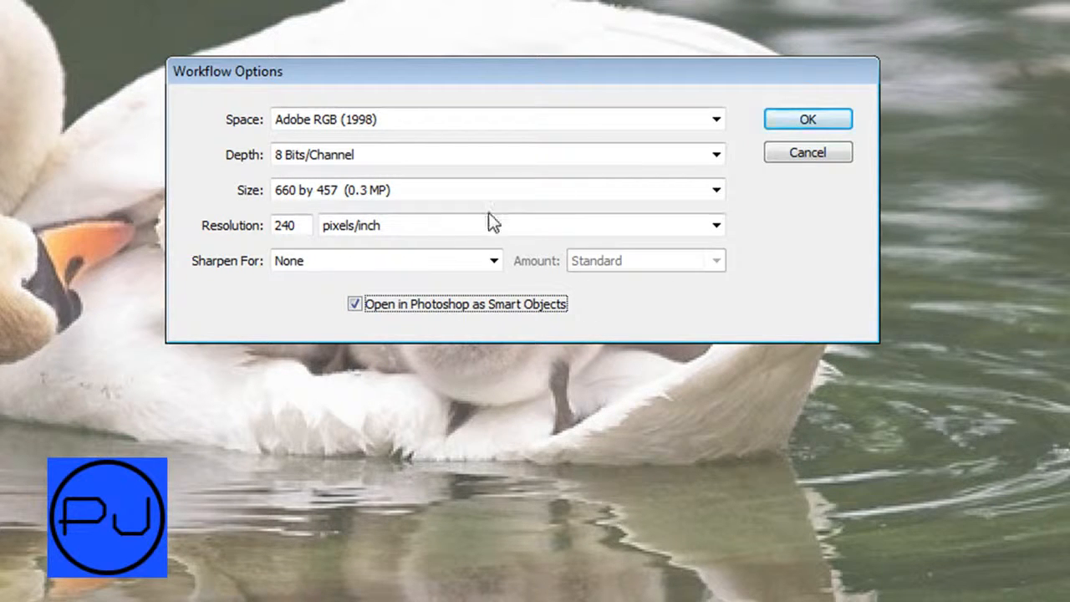
Turn off opening as Smart Objects in the workflow options and open the image in Photoshop
{"action": "left_click_drag", "start_coordinate": [569, 75], "coordinate": [368, 0]}
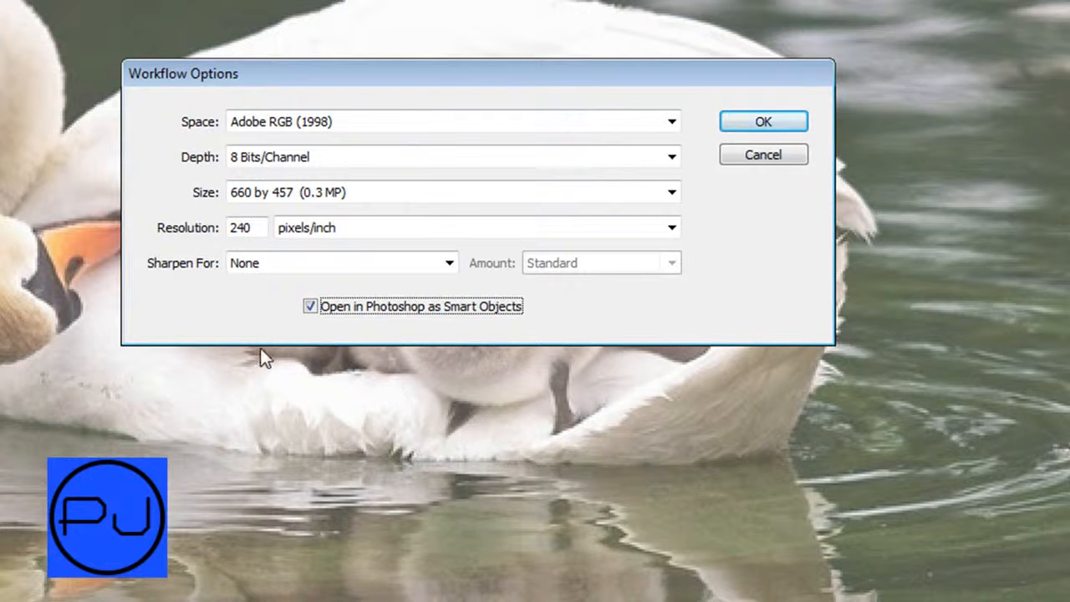
{"action": "left_click", "coordinate": [310, 306]}
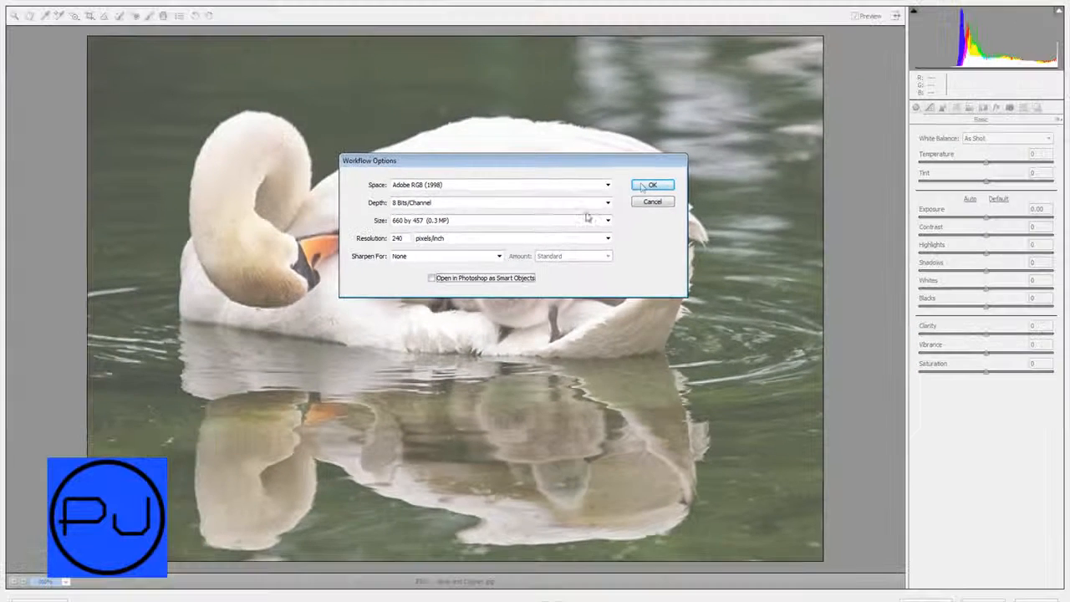
{"action": "left_click", "coordinate": [653, 184]}
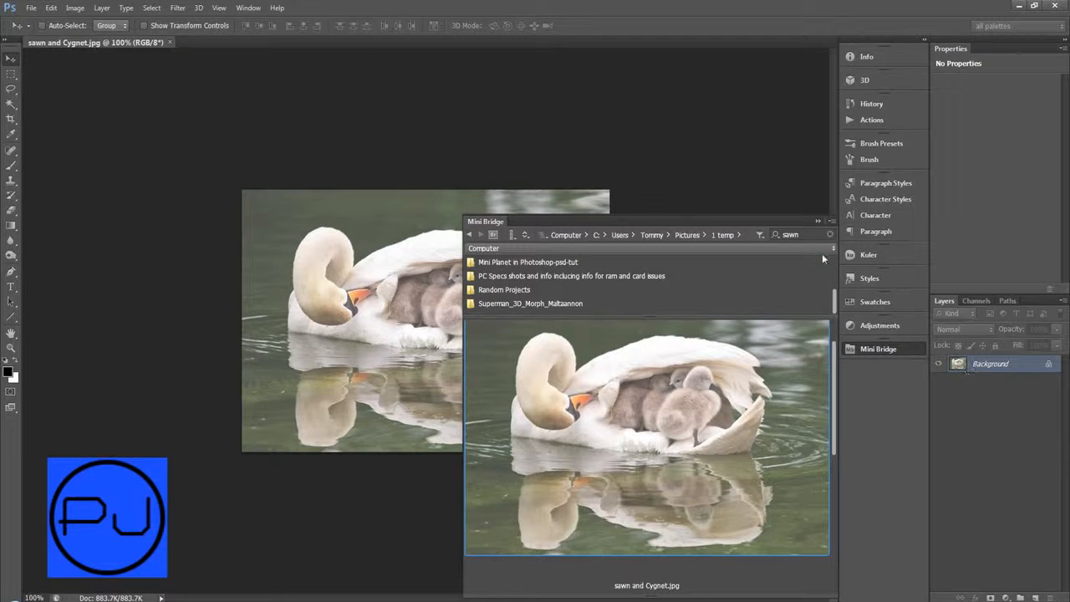
{"action": "left_click", "coordinate": [819, 221]}
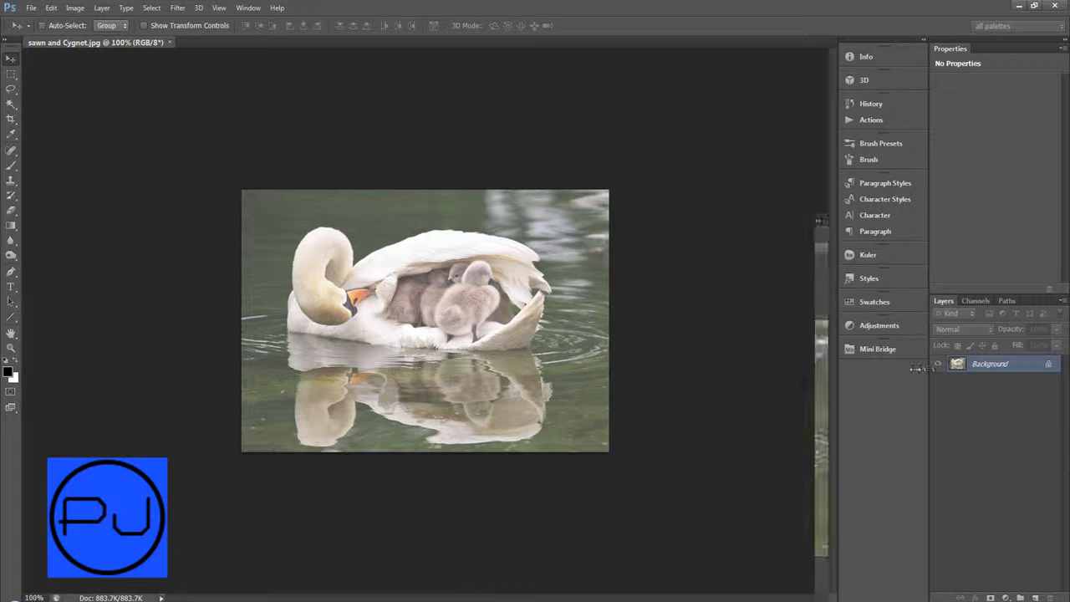
Widen the Layers panel and choose a larger layer thumbnail size in its options
{"action": "left_click_drag", "start_coordinate": [929, 368], "coordinate": [878, 369]}
{"action": "right_click", "coordinate": [945, 368]}
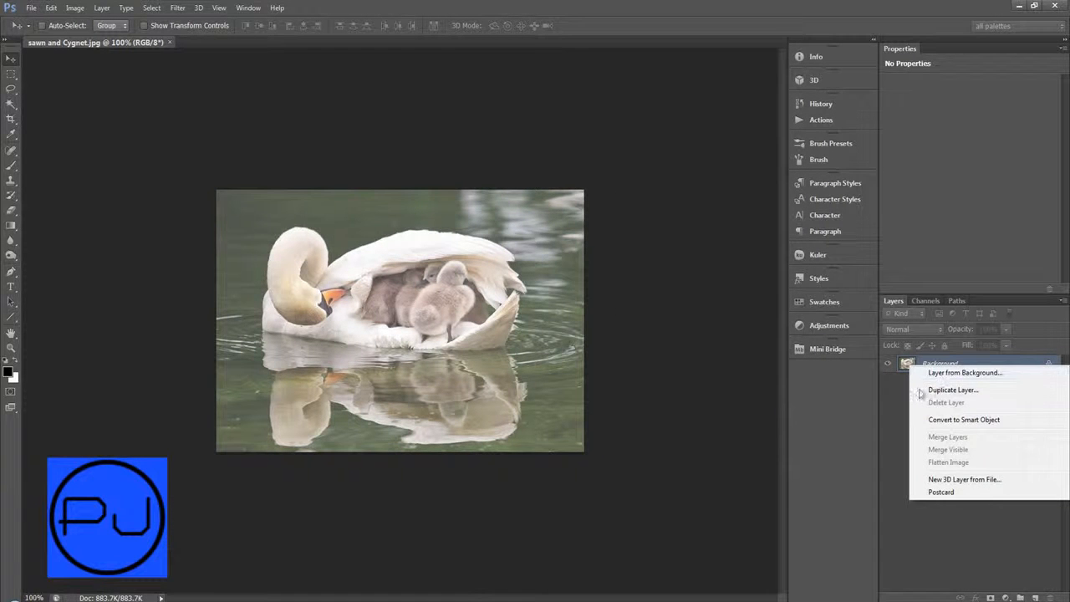
{"action": "left_click", "coordinate": [1060, 299]}
{"action": "left_click", "coordinate": [1060, 299]}
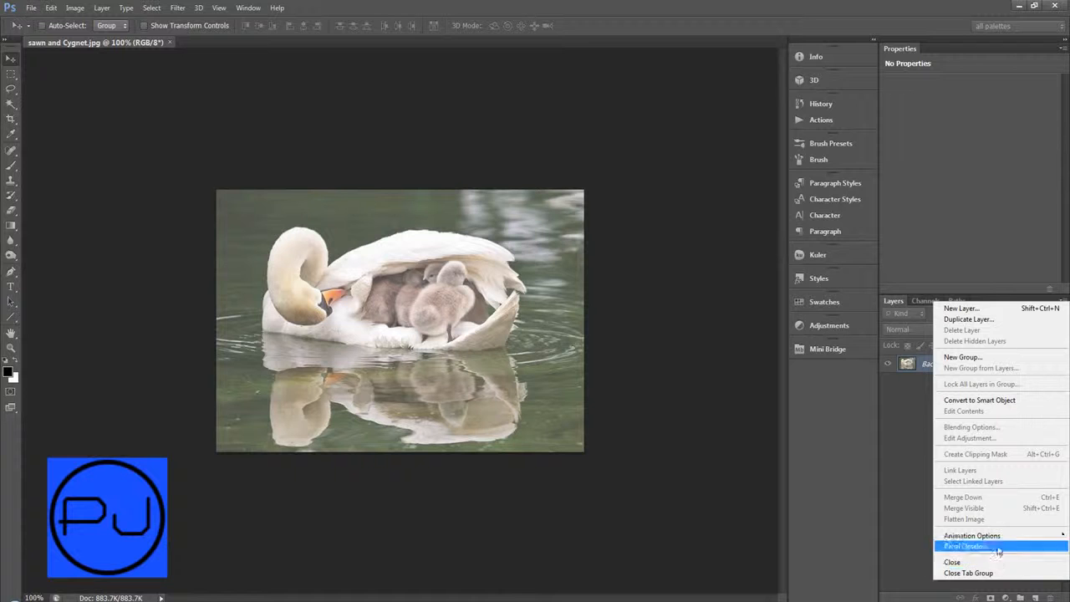
{"action": "left_click", "coordinate": [964, 546]}
{"action": "left_click", "coordinate": [456, 243]}
{"action": "left_click", "coordinate": [608, 138]}
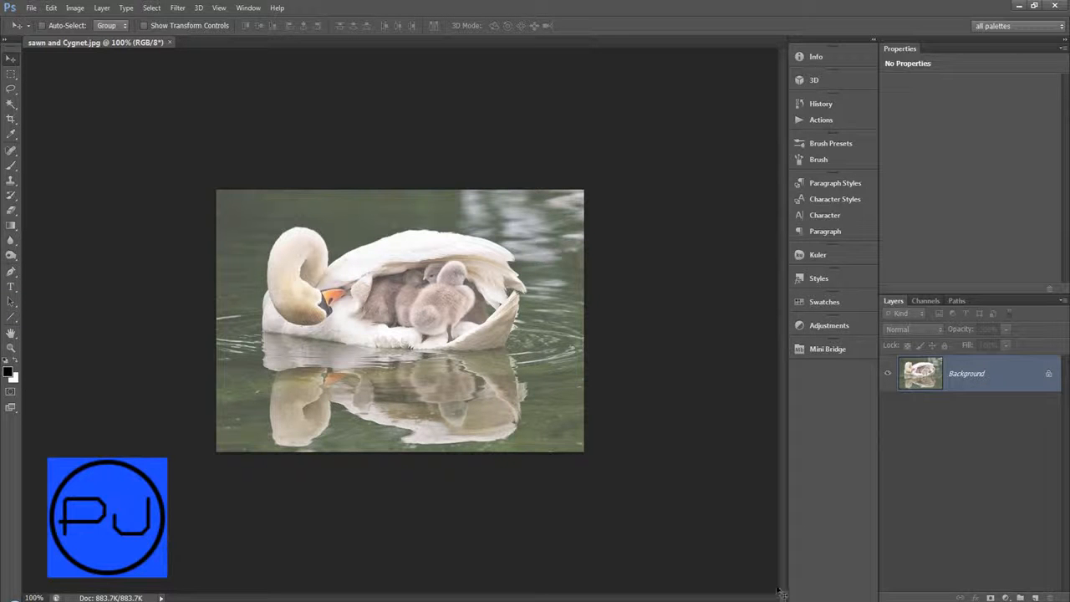
Make five duplicates of the Background layer and extend the Layers panel's height
{"action": "key", "text": "ctrl+j"}
{"action": "key", "text": "ctrl+j"}
{"action": "key", "text": "ctrl+j"}
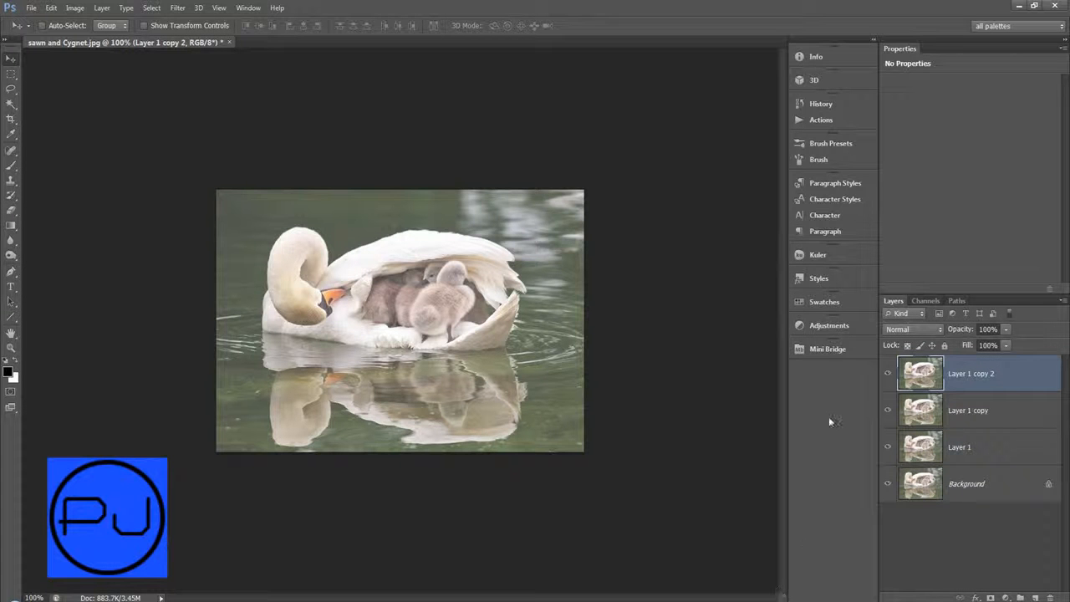
{"action": "key", "text": "ctrl+j"}
{"action": "key", "text": "ctrl+j"}
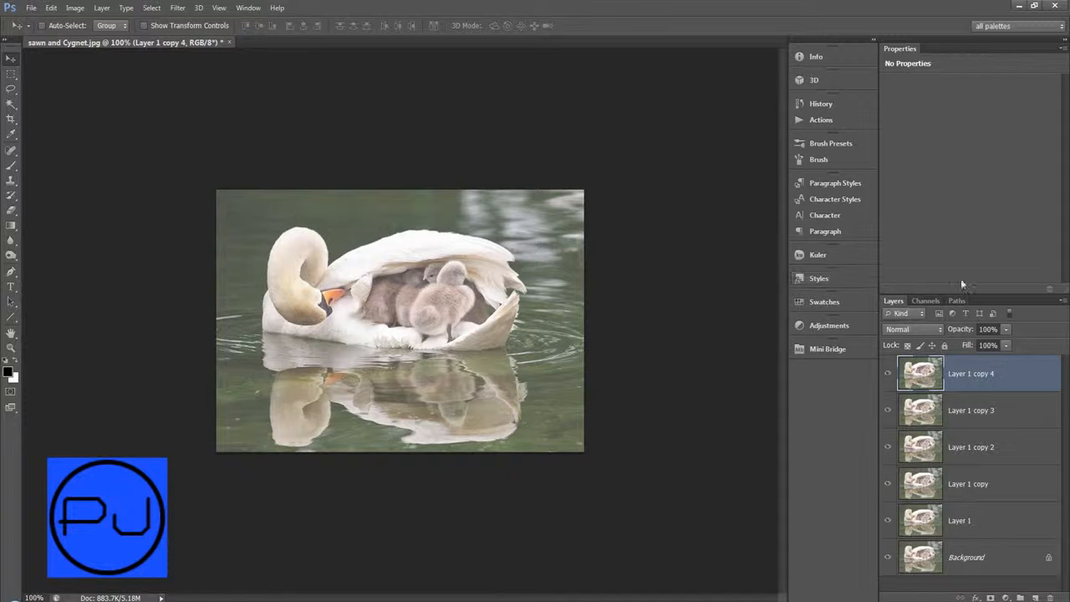
{"action": "left_click_drag", "start_coordinate": [980, 295], "coordinate": [979, 178]}
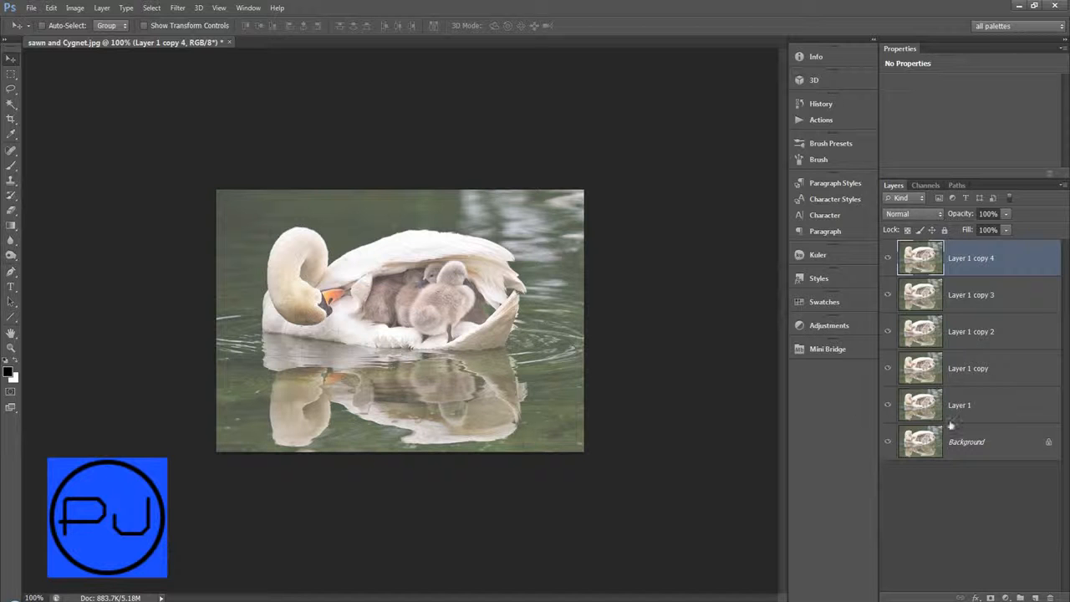
Rename the top layer "adjust curves" and the layer below it "adjust levels"
{"action": "double_click", "coordinate": [966, 260]}
{"action": "type", "text": "adjust curves"}
{"action": "key", "text": "Return"}
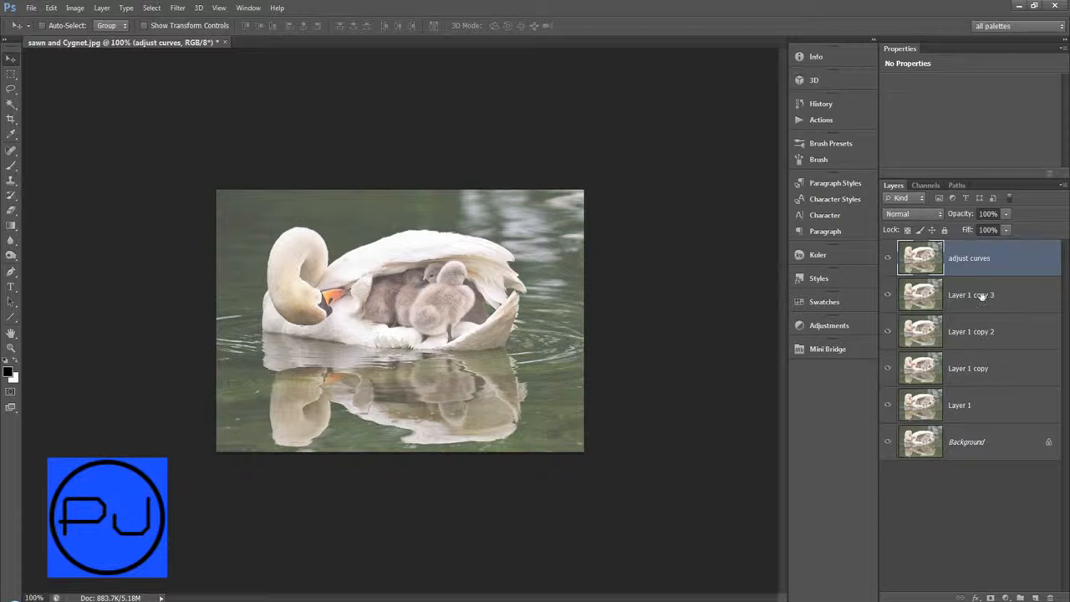
{"action": "double_click", "coordinate": [981, 292]}
{"action": "type", "text": "adjust level"}
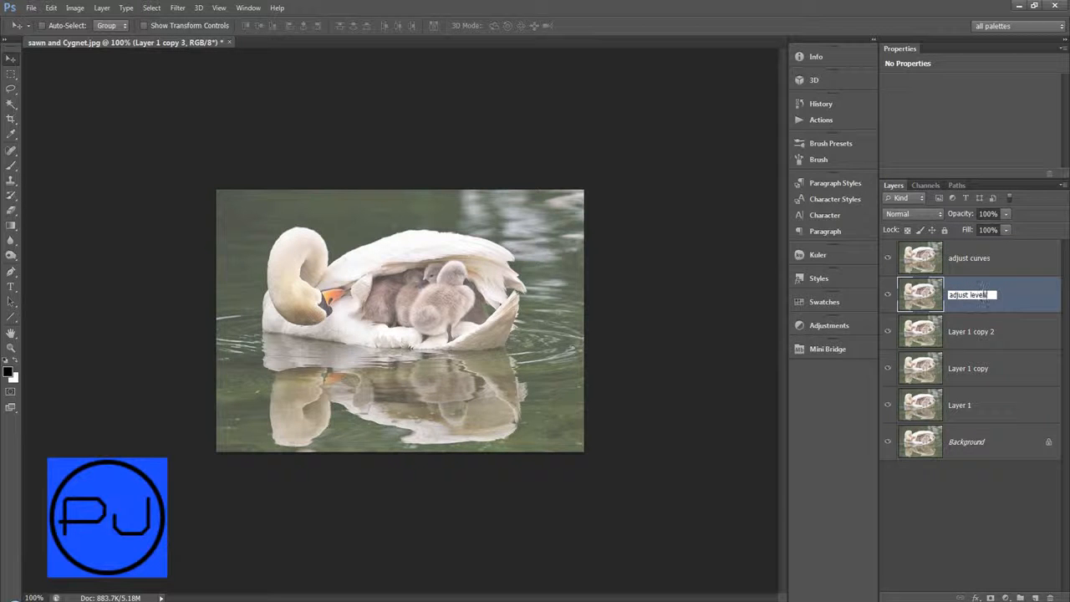
{"action": "key", "text": "Return"}
Rename the Layer 1 copy 2 layer "auto colour"
{"action": "left_click", "coordinate": [978, 335]}
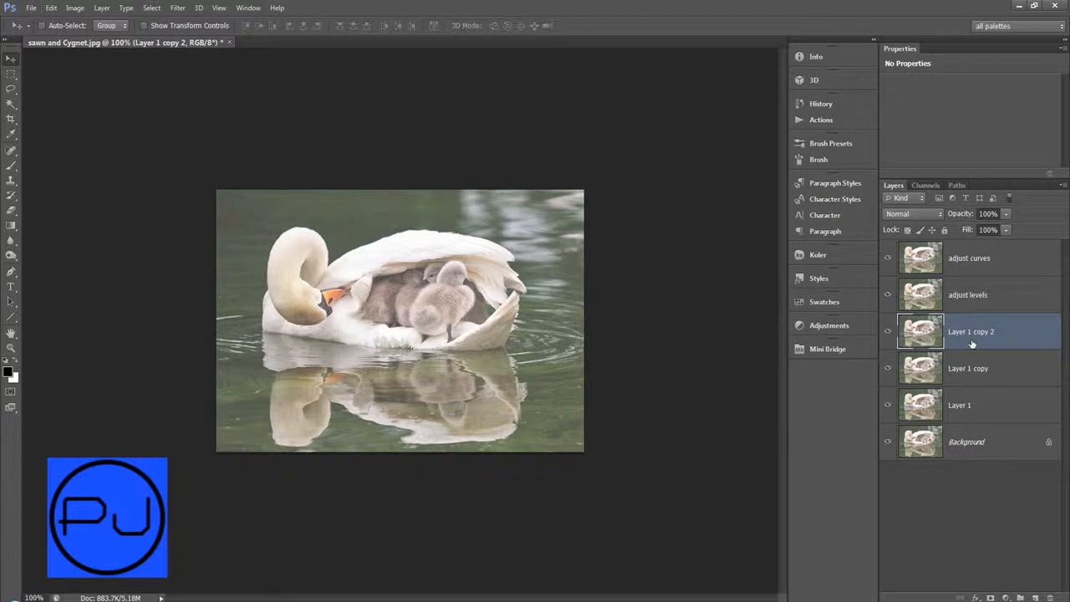
{"action": "double_click", "coordinate": [973, 332]}
{"action": "type", "text": "d"}
{"action": "type", "text": "olour"}
{"action": "key", "text": "Return"}
{"action": "double_click", "coordinate": [968, 332]}
{"action": "left_click", "coordinate": [950, 332]}
{"action": "type", "text": "auto"}
{"action": "key", "text": "Return"}
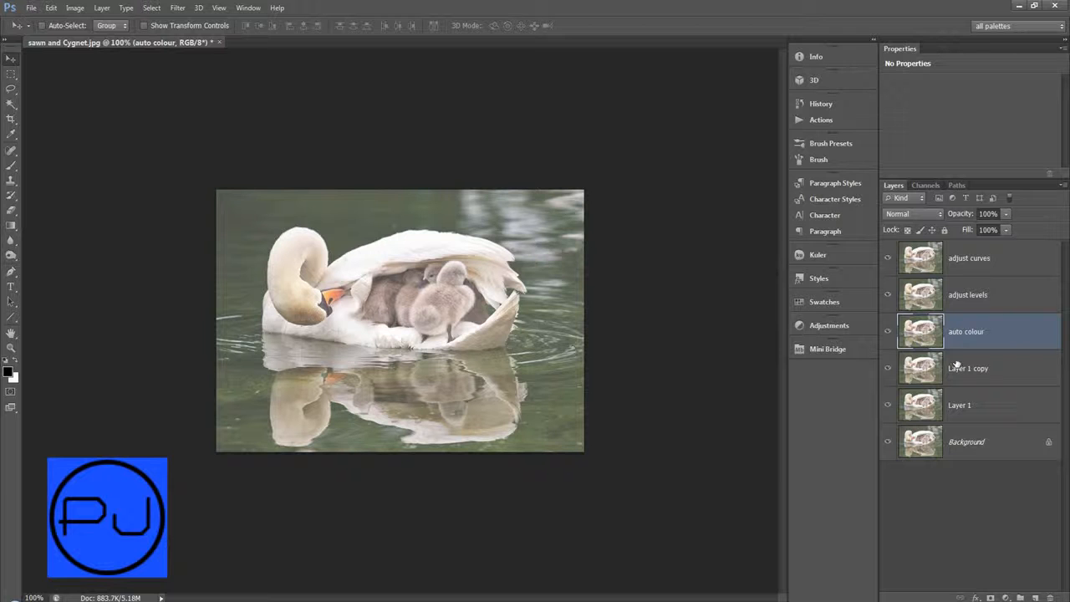
Rename the Layer 1 copy layer "auto contrast"
{"action": "left_click", "coordinate": [980, 369]}
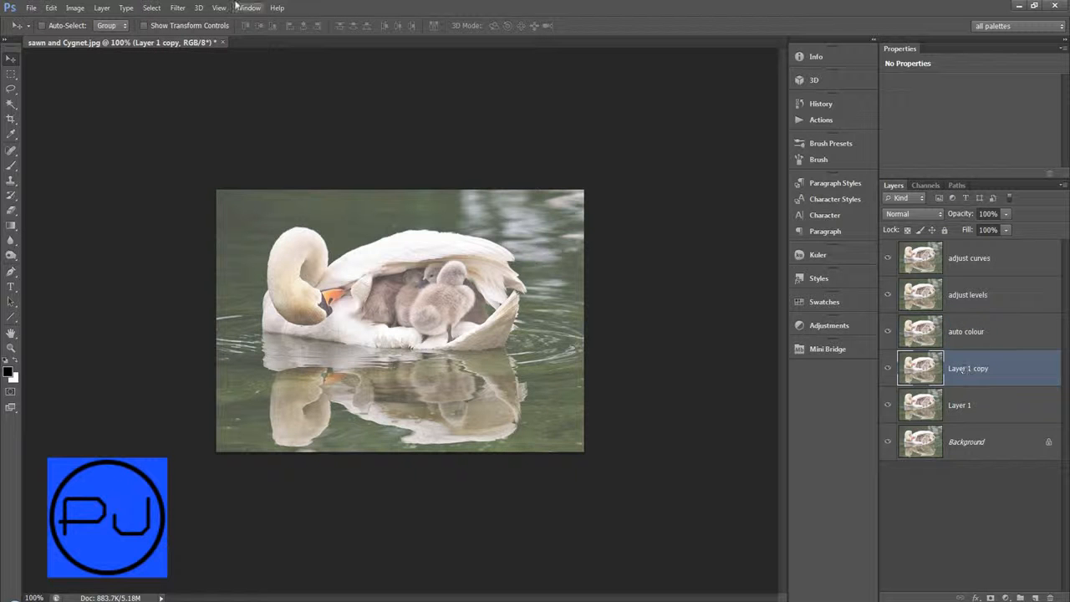
{"action": "left_click", "coordinate": [78, 8]}
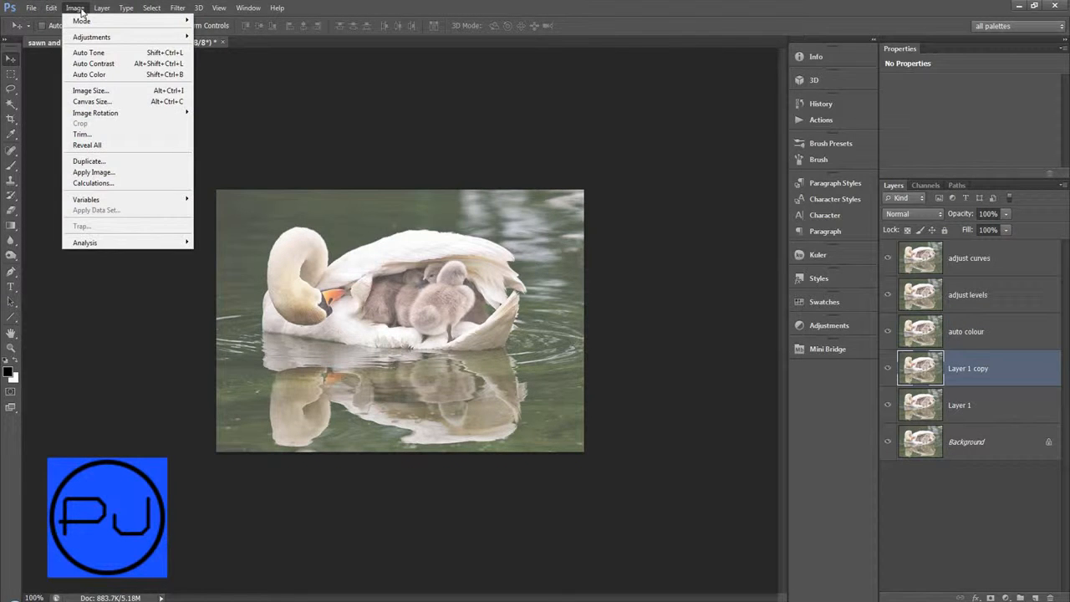
{"action": "left_click", "coordinate": [81, 11]}
{"action": "double_click", "coordinate": [980, 369]}
{"action": "type", "text": "a"}
{"action": "left_click", "coordinate": [512, 302]}
{"action": "left_click", "coordinate": [471, 287]}
{"action": "left_click", "coordinate": [595, 350]}
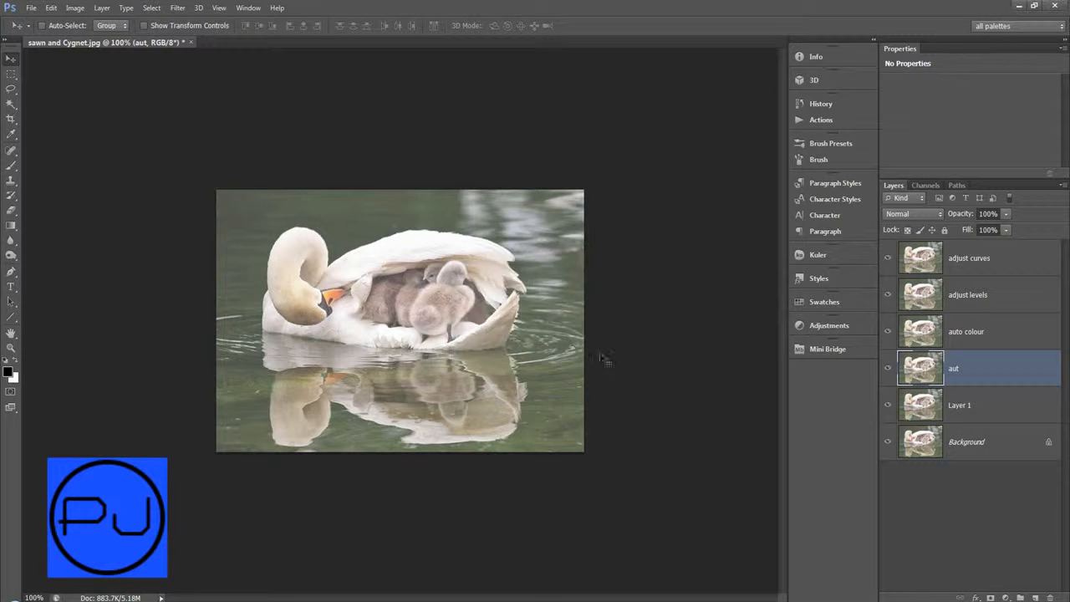
{"action": "double_click", "coordinate": [955, 371]}
{"action": "key", "text": "Return"}
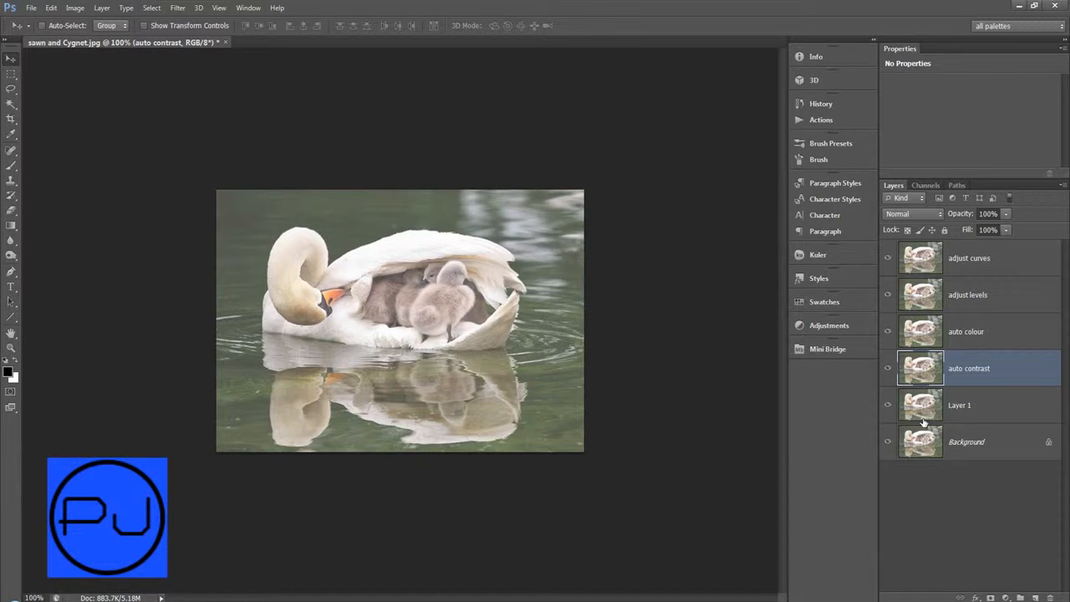
{"action": "left_click", "coordinate": [527, 346]}
Rename the Layer 1 layer "auto tone"
{"action": "left_click", "coordinate": [980, 410]}
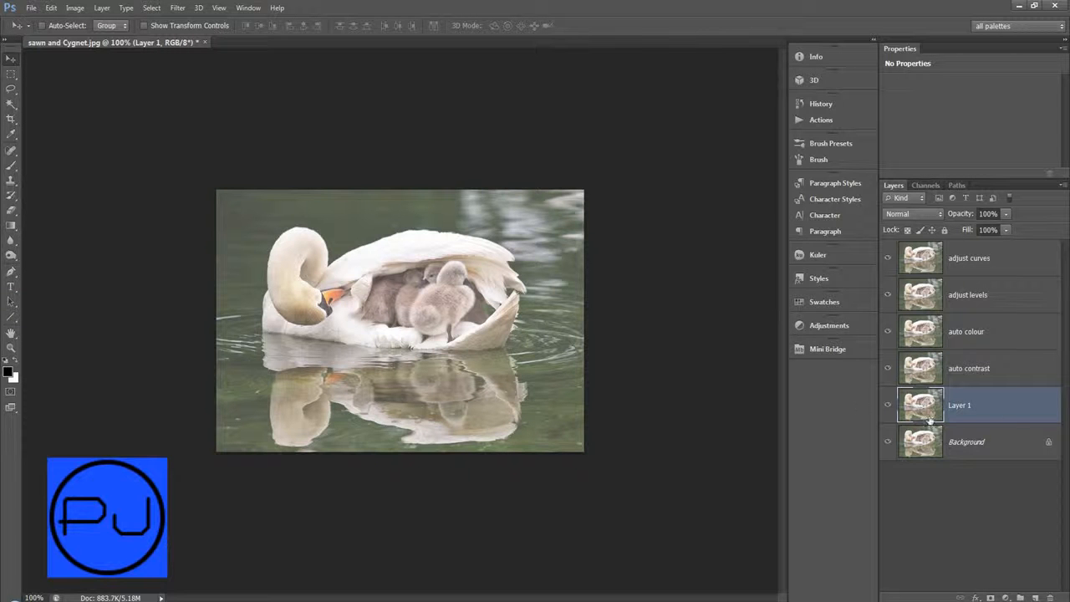
{"action": "double_click", "coordinate": [962, 405]}
{"action": "type", "text": "auto tone"}
{"action": "key", "text": "Return"}
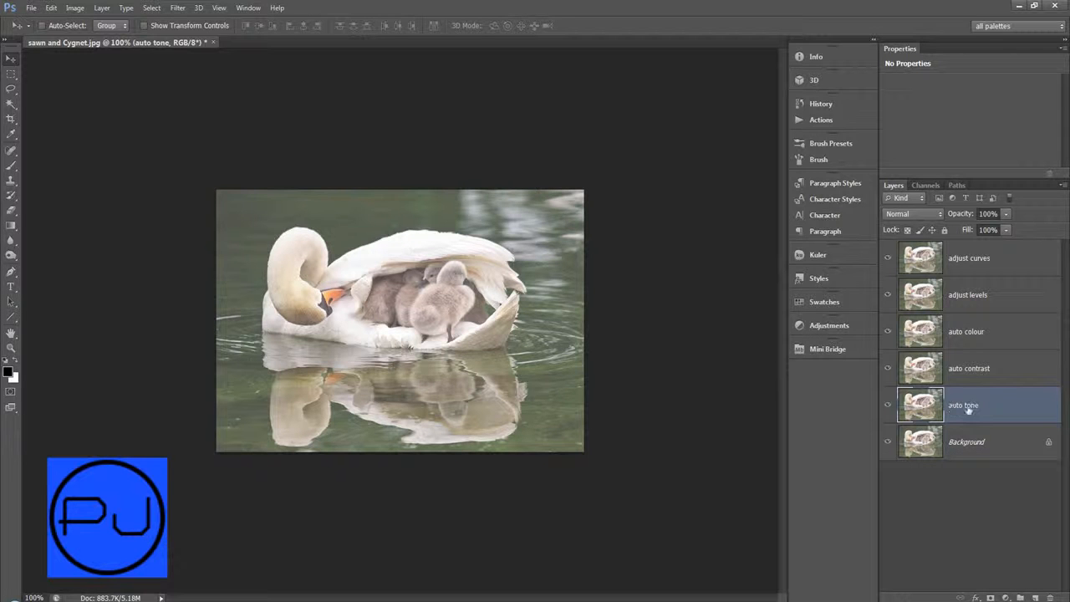
Hide the four layers above auto tone, apply Auto Tone to that layer, and compare it with the original
{"action": "left_click", "coordinate": [888, 368]}
{"action": "left_click", "coordinate": [76, 10]}
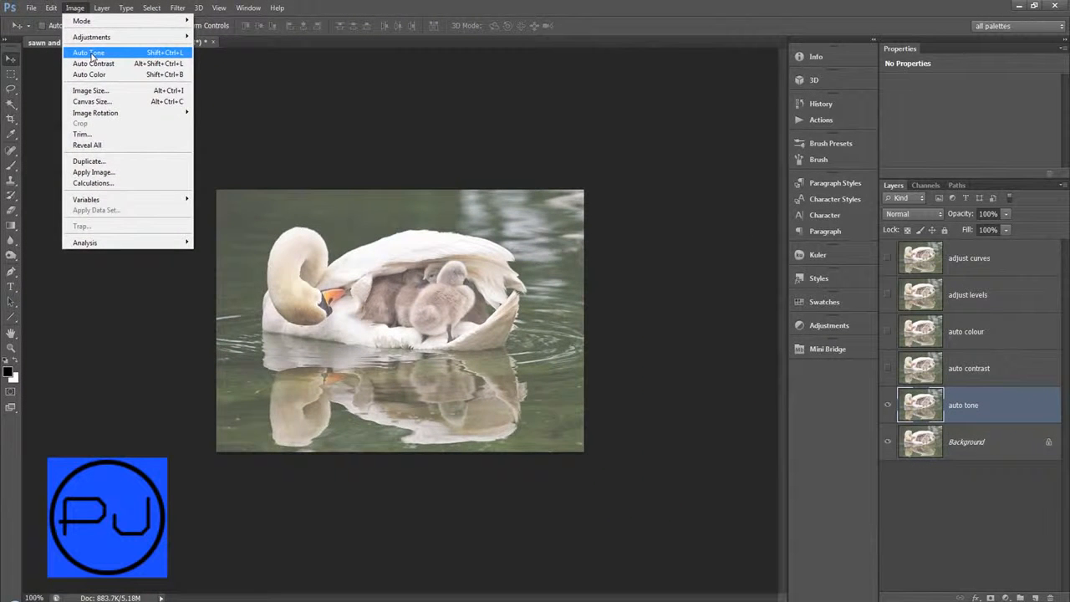
{"action": "left_click", "coordinate": [92, 55]}
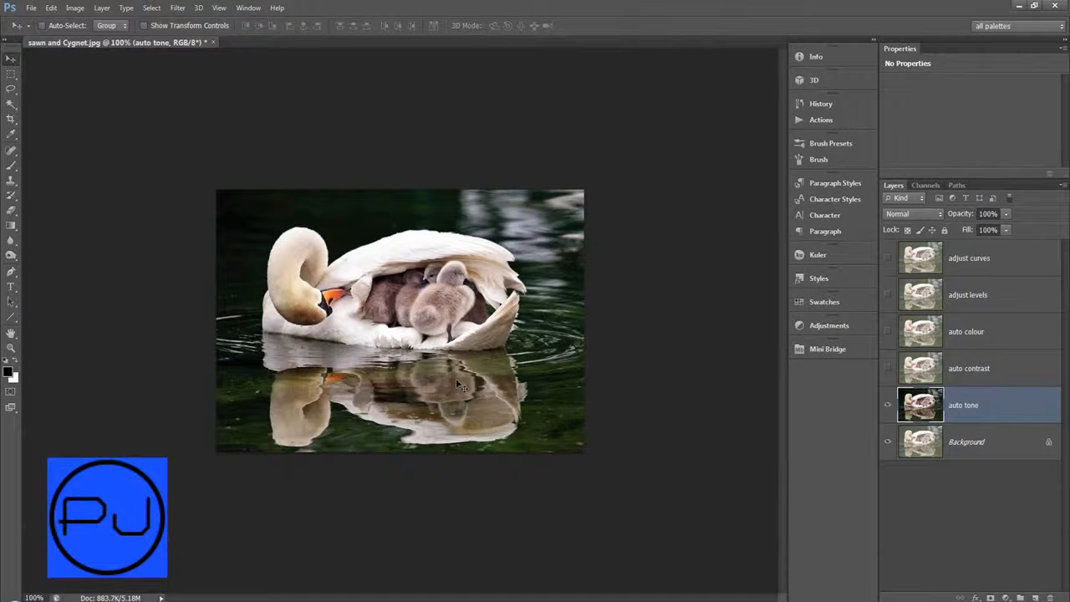
{"action": "left_click", "coordinate": [889, 404]}
{"action": "left_click", "coordinate": [888, 404]}
Show the auto contrast layer, apply Auto Contrast to it, and compare it with the auto tone layer
{"action": "scroll", "coordinate": [619, 269], "scroll_direction": "up", "scroll_amount": 6}
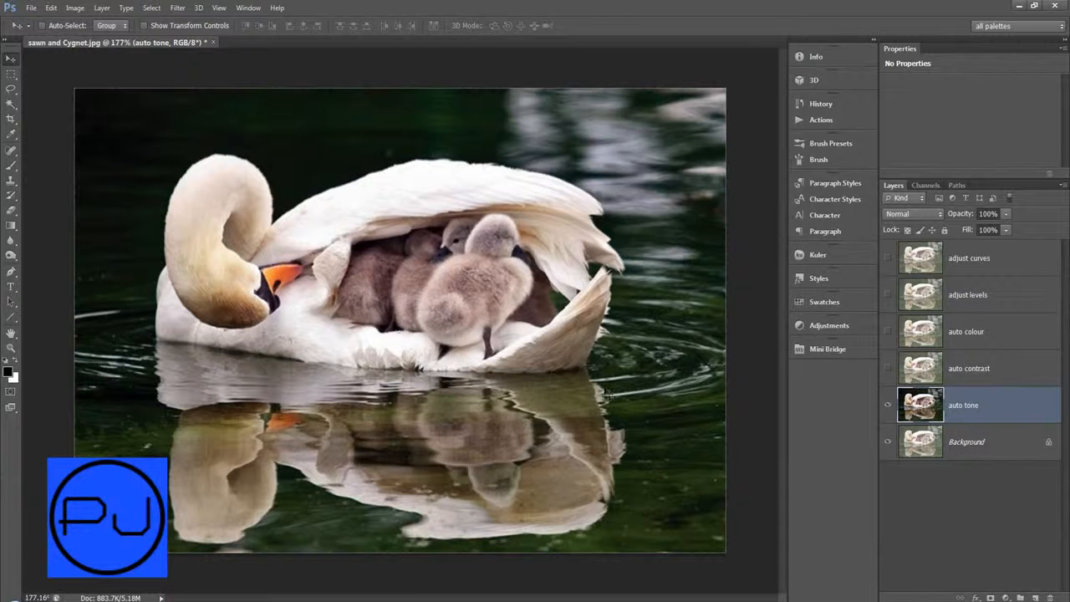
{"action": "left_click", "coordinate": [970, 372]}
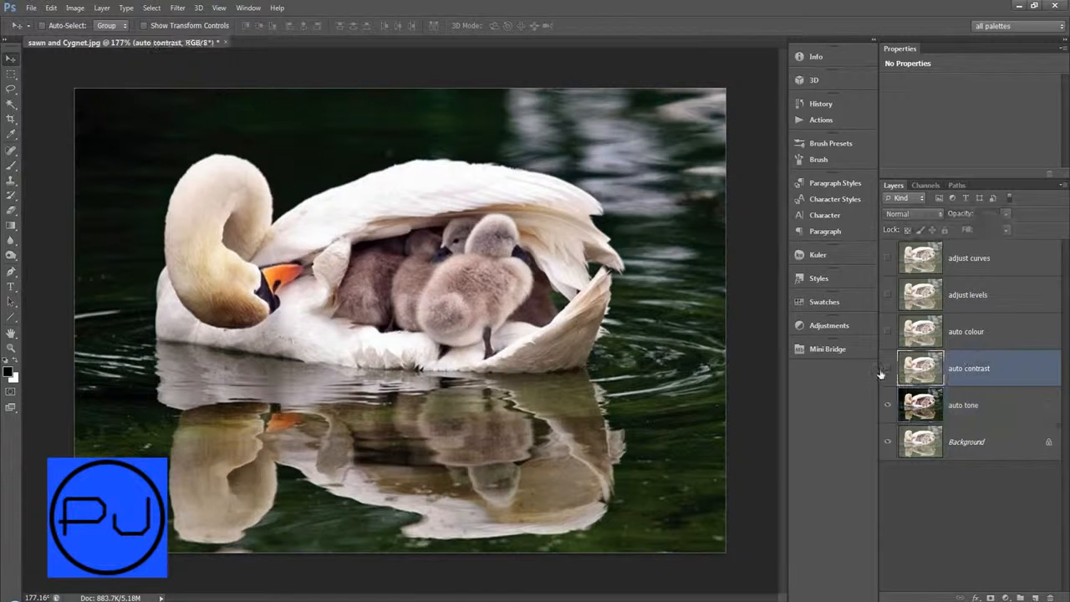
{"action": "left_click", "coordinate": [888, 367]}
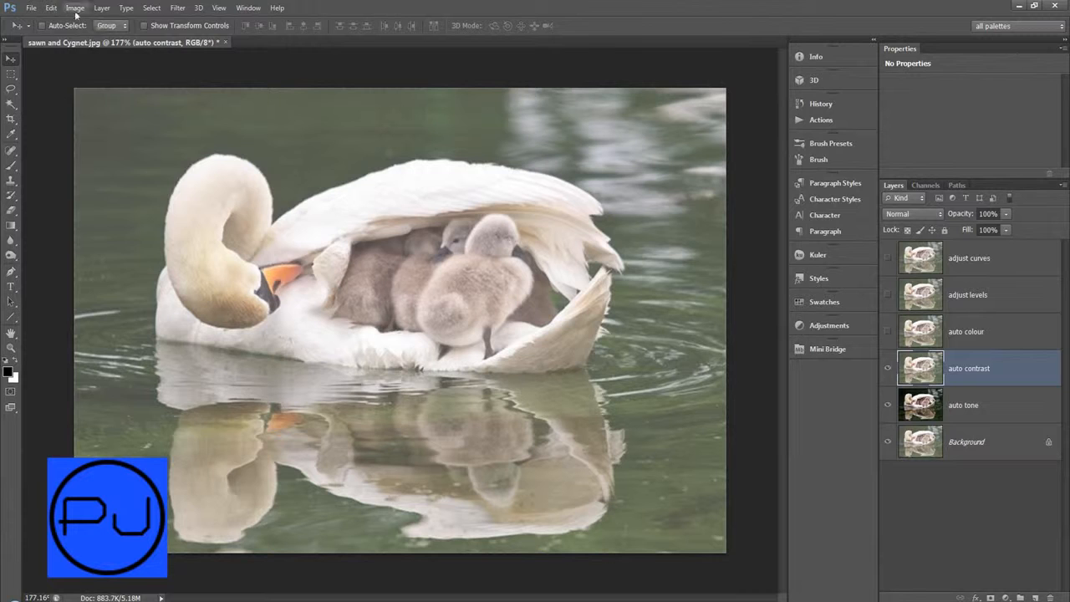
{"action": "left_click", "coordinate": [74, 8]}
{"action": "left_click", "coordinate": [109, 63]}
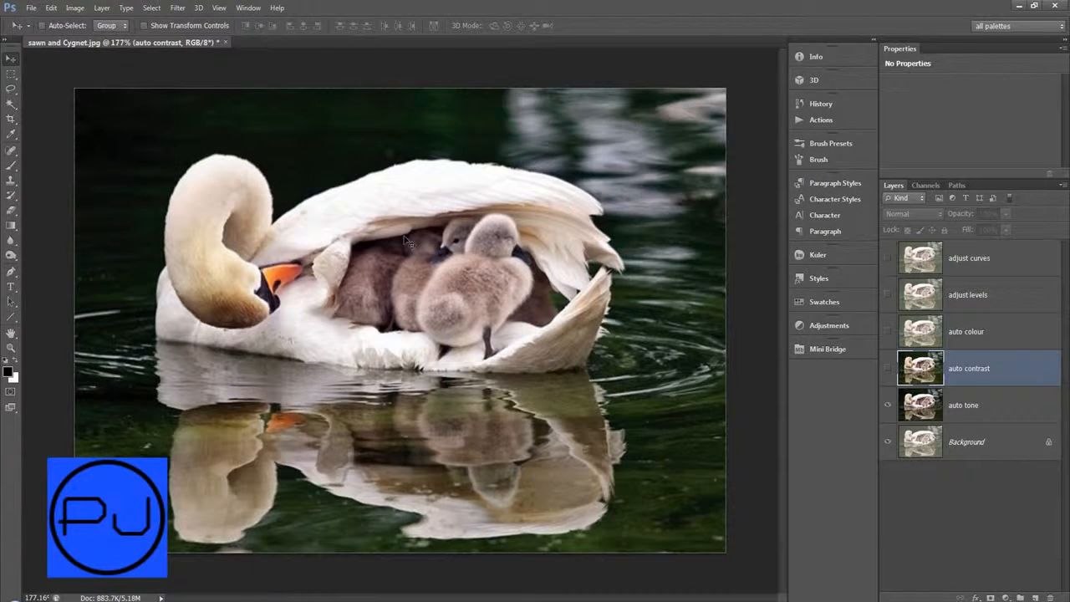
{"action": "left_click", "coordinate": [888, 368]}
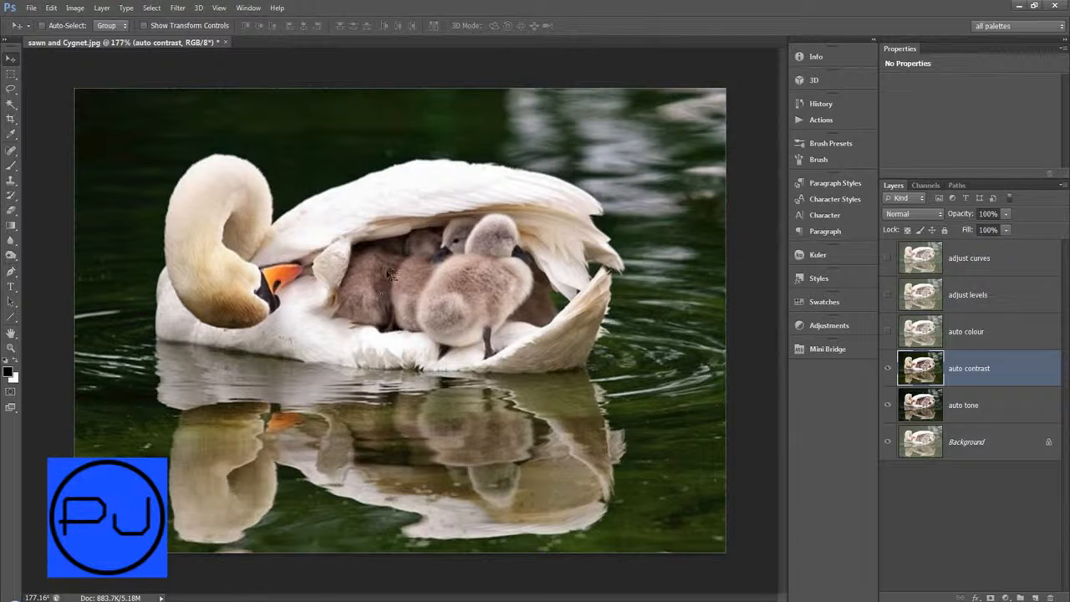
Show the auto colour layer and apply Auto Color to it
{"action": "left_click", "coordinate": [945, 335]}
{"action": "left_click", "coordinate": [888, 331]}
{"action": "left_click", "coordinate": [75, 8]}
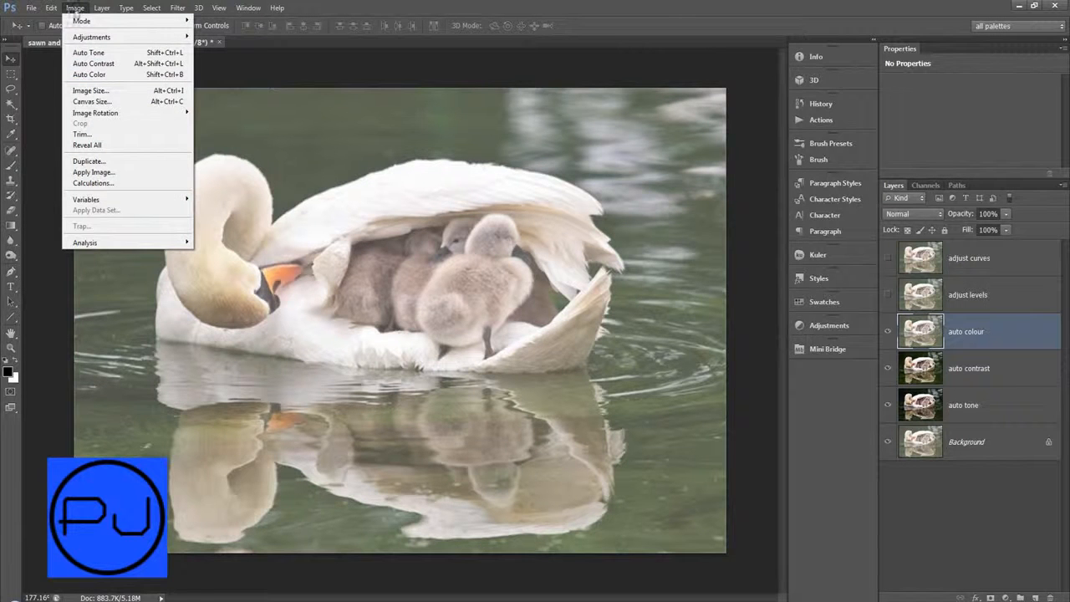
{"action": "left_click", "coordinate": [88, 74]}
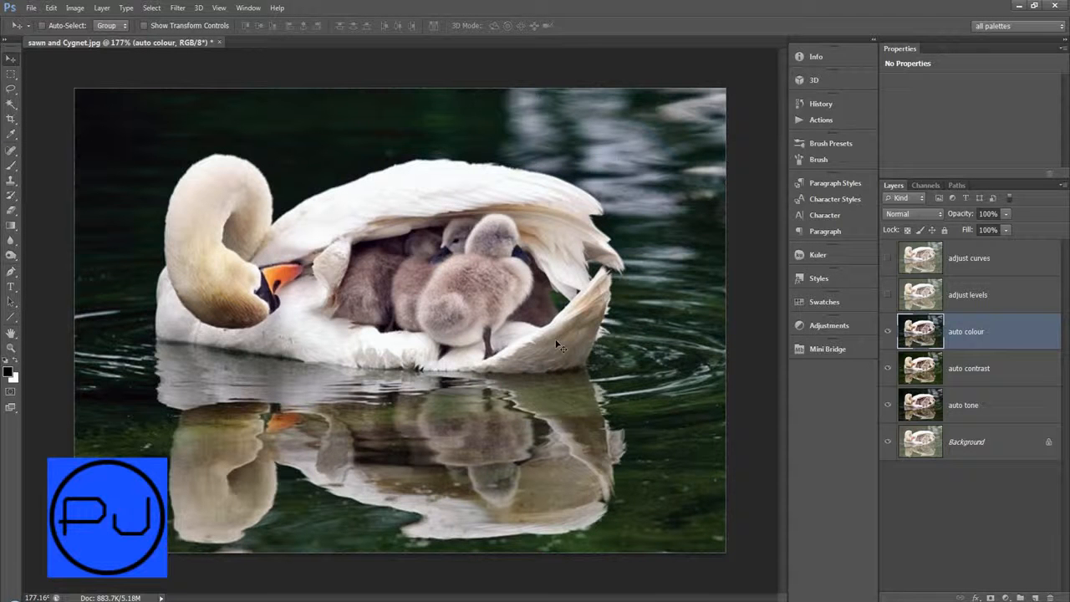
Compare the auto colour, auto contrast and auto tone layers by toggling their visibility, and leave all three hidden
{"action": "left_click", "coordinate": [887, 372]}
{"action": "left_click", "coordinate": [888, 332]}
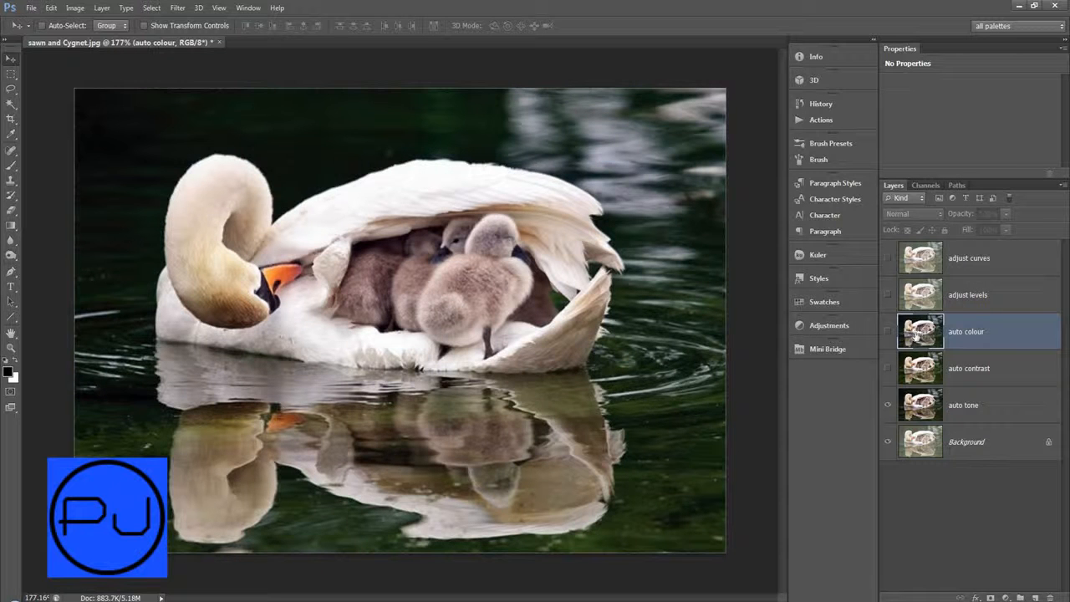
{"action": "left_click", "coordinate": [888, 332]}
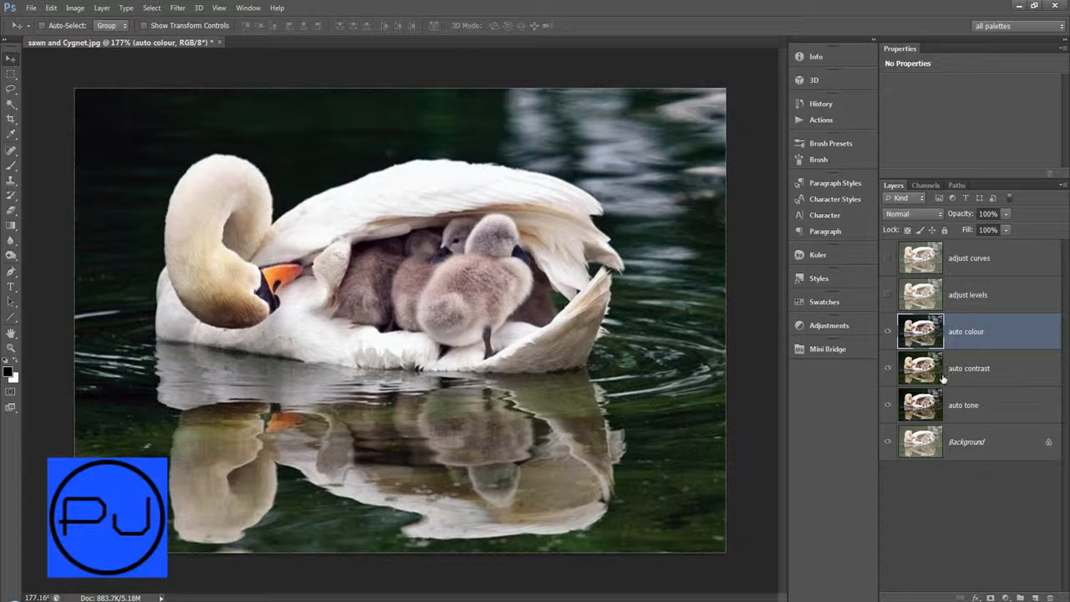
{"action": "left_click_drag", "start_coordinate": [887, 409], "coordinate": [884, 331]}
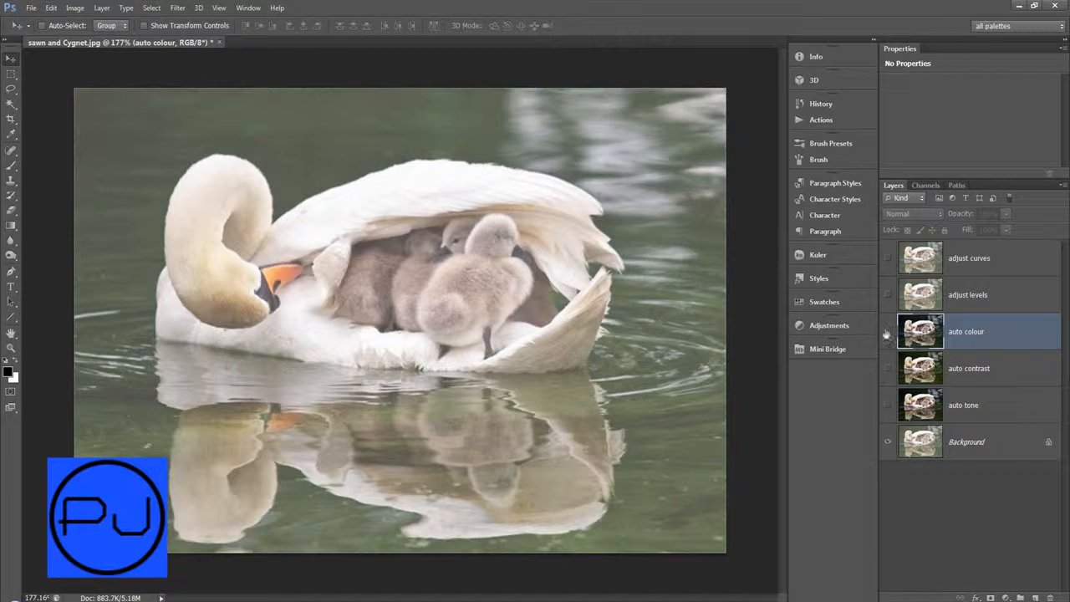
{"action": "left_click_drag", "start_coordinate": [888, 369], "coordinate": [891, 332]}
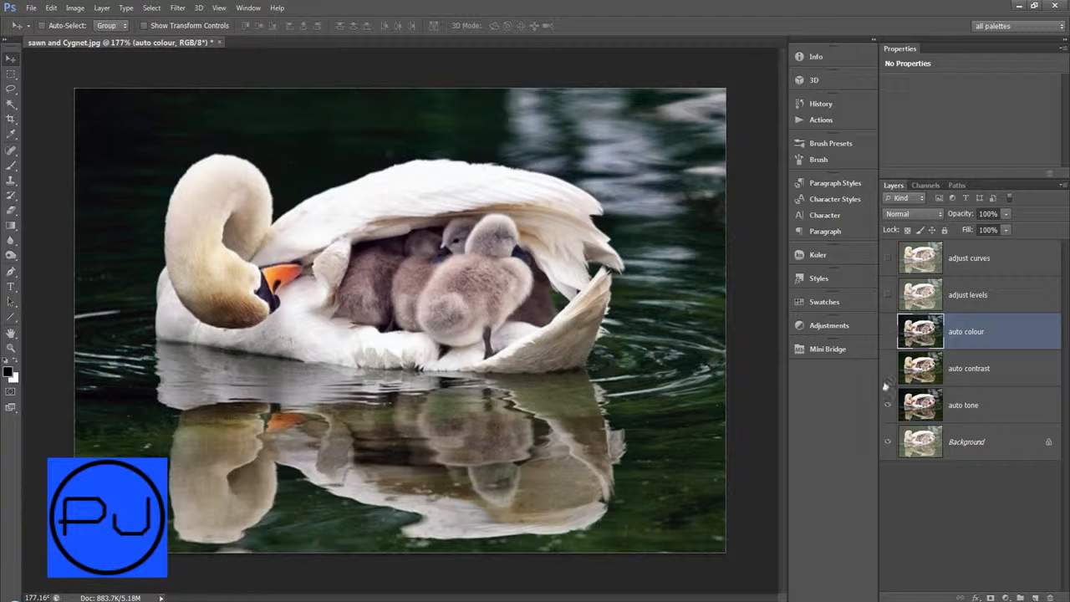
{"action": "left_click_drag", "start_coordinate": [886, 370], "coordinate": [888, 407]}
Show the adjust levels layer and add a Levels adjustment layer above it, using the previous layer to create a clipping mask
{"action": "left_click", "coordinate": [963, 299]}
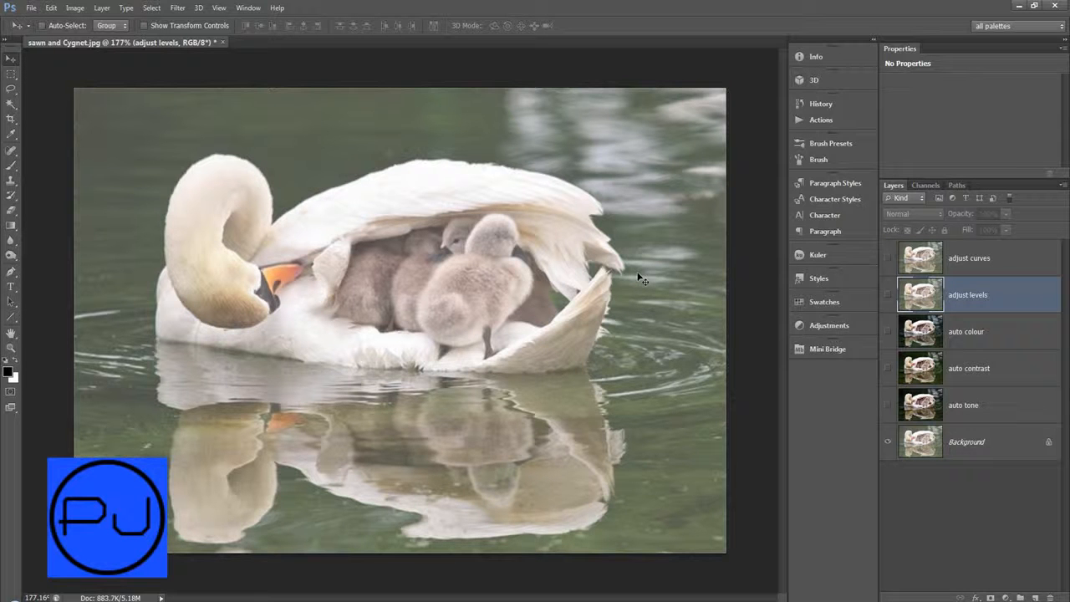
{"action": "left_click", "coordinate": [887, 296]}
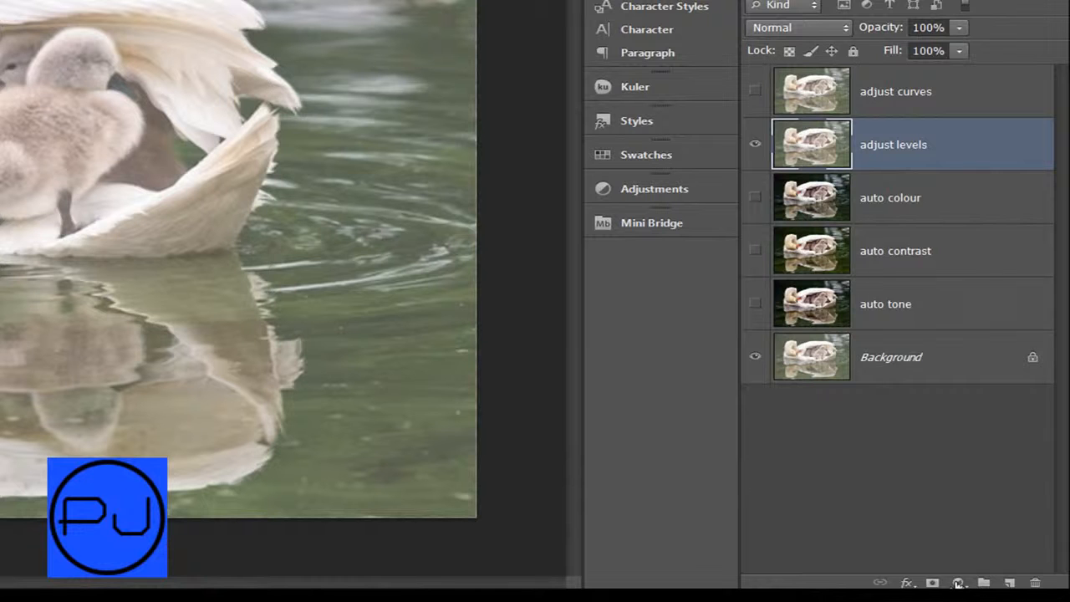
{"action": "left_click", "coordinate": [959, 583]}
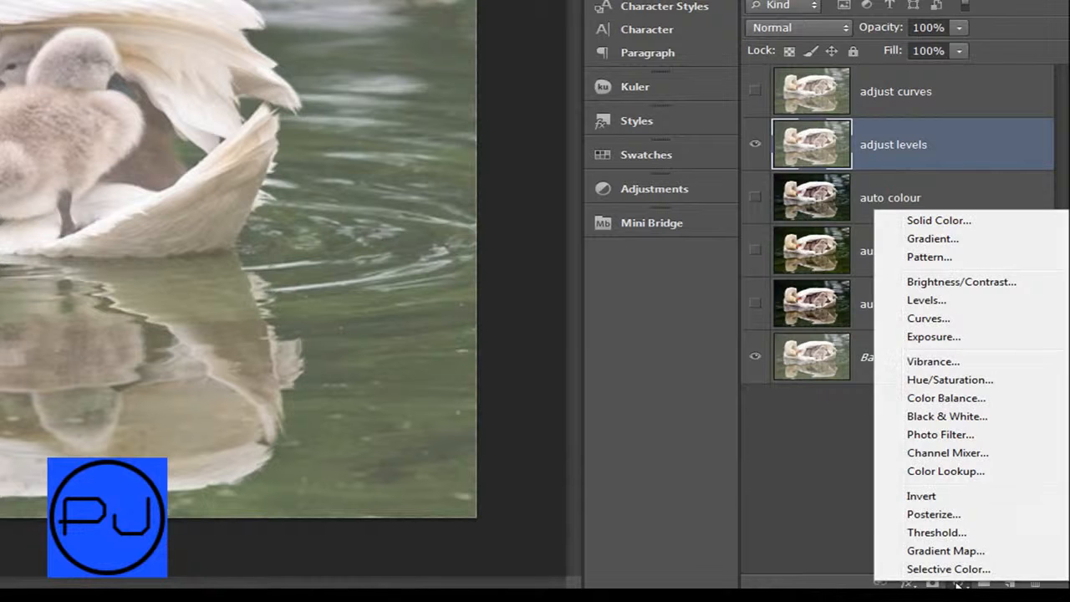
{"action": "left_click", "coordinate": [948, 303]}
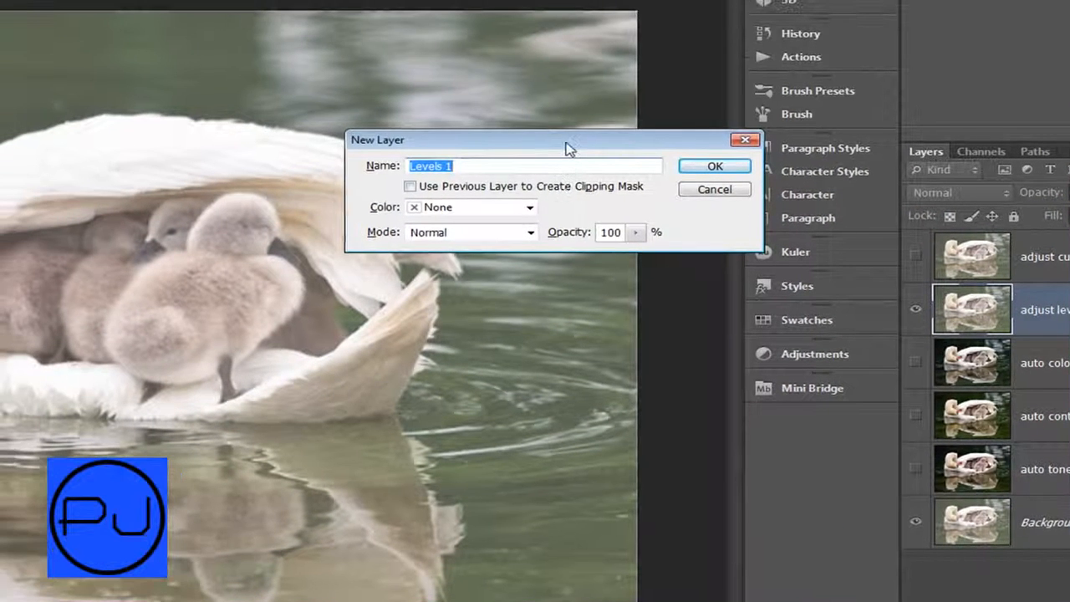
{"action": "left_click_drag", "start_coordinate": [568, 148], "coordinate": [529, 148]}
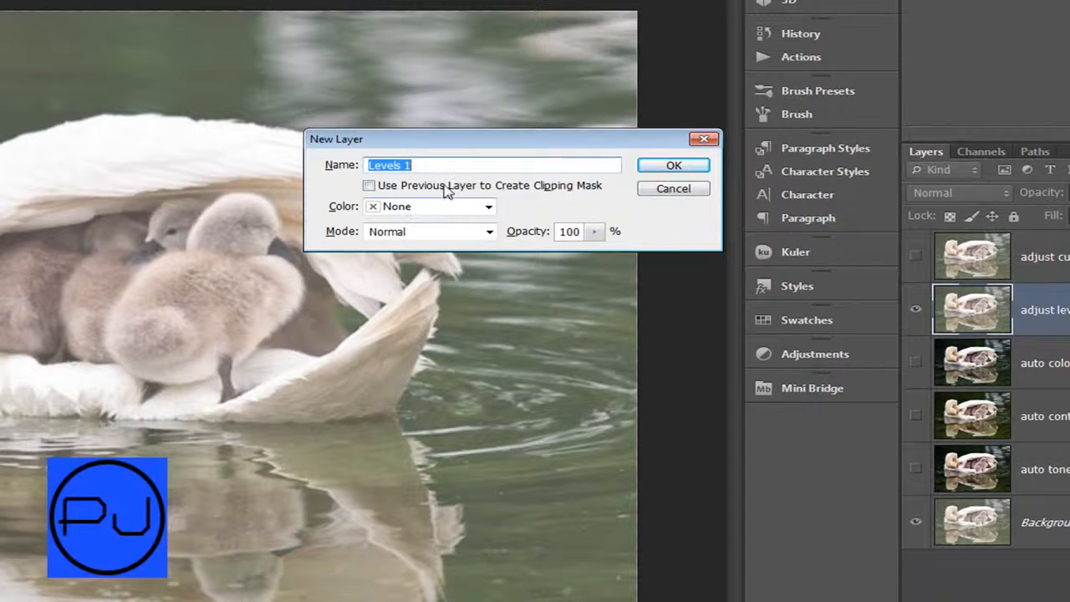
{"action": "left_click", "coordinate": [369, 186]}
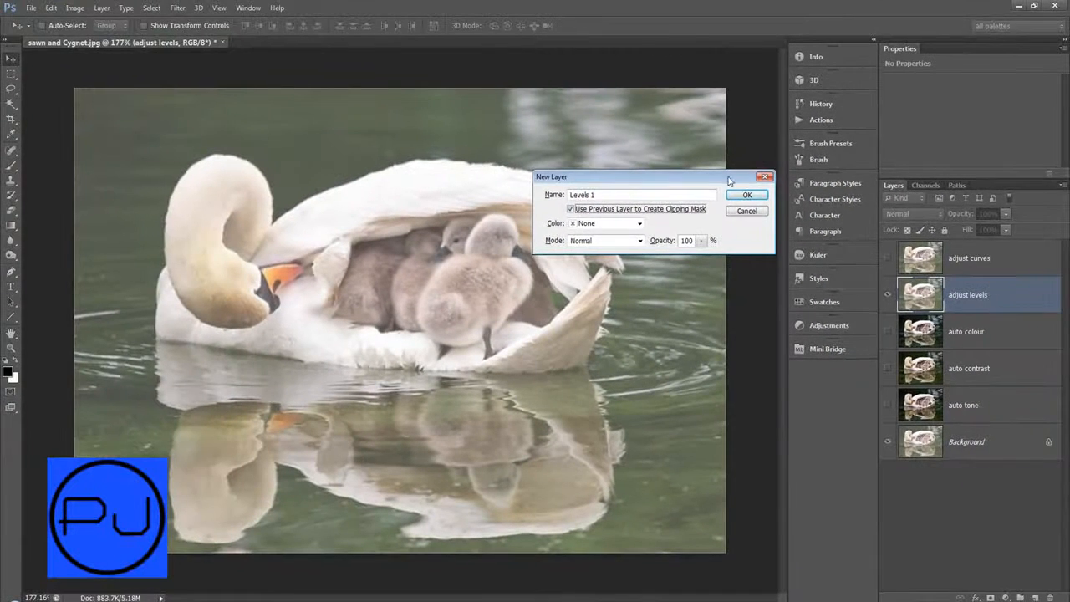
{"action": "left_click", "coordinate": [746, 195]}
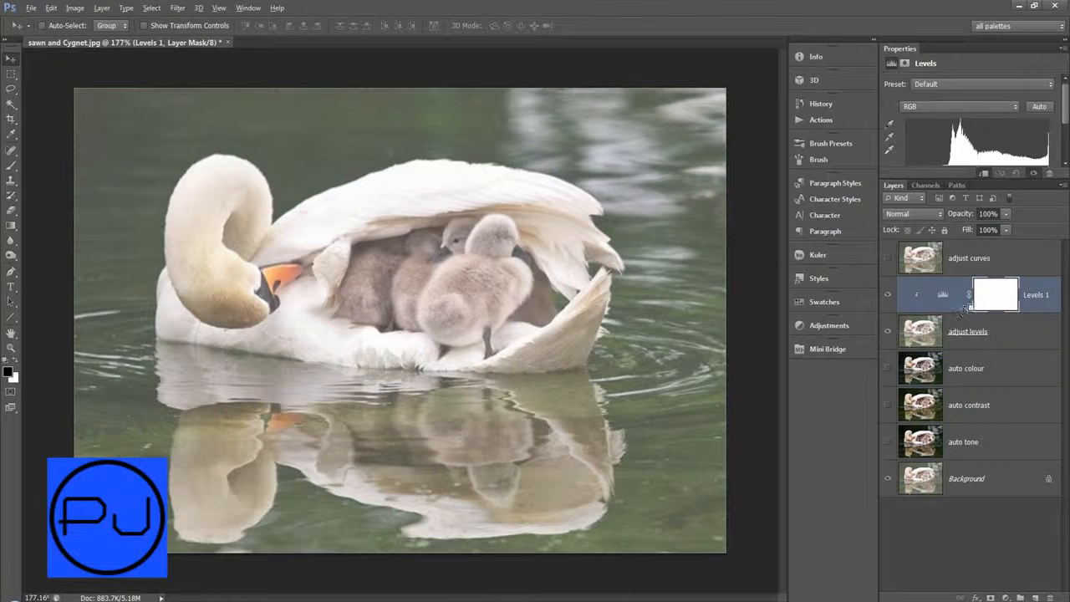
Release the Levels 1 clipping mask and clip the adjustment to the adjust levels layer again
{"action": "left_click", "coordinate": [970, 314], "text": "alt"}
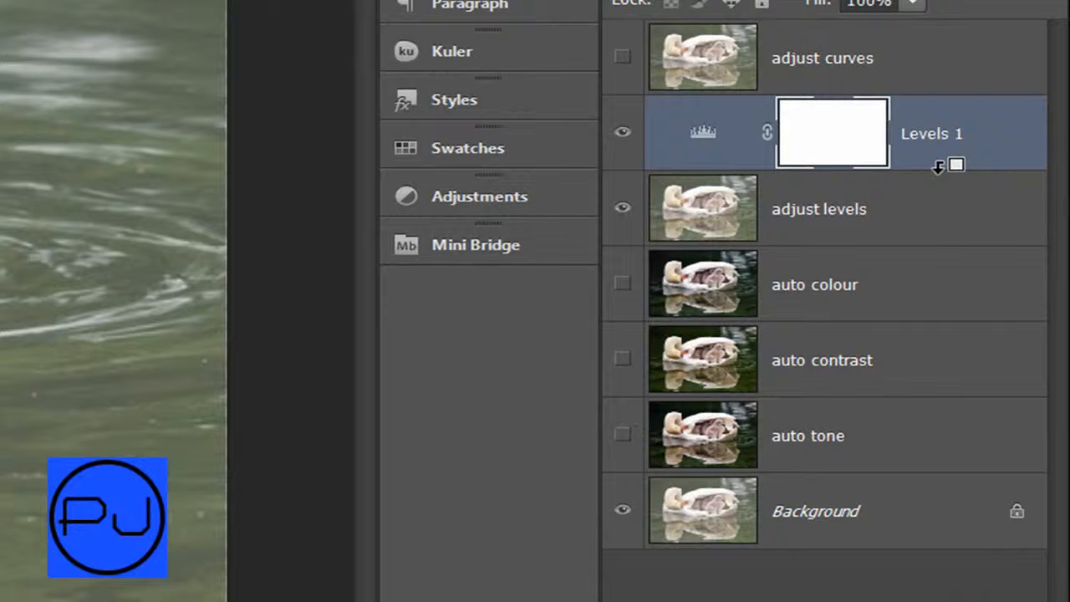
{"action": "left_click", "coordinate": [939, 167], "text": "alt"}
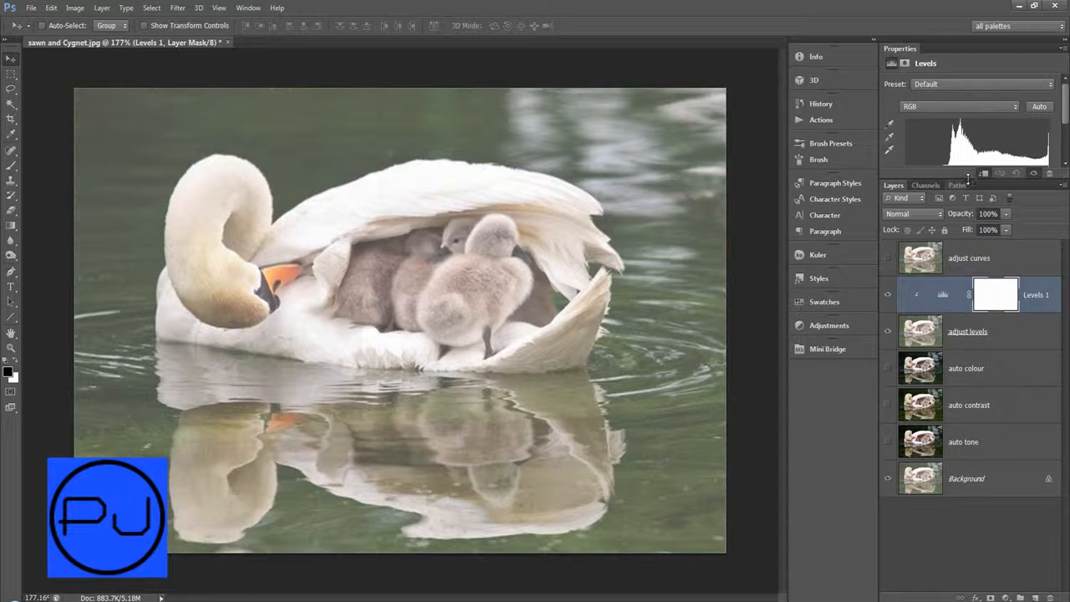
Extend the Properties panel to reveal all Levels controls, try the automatic levels correction, and reset the adjustment
{"action": "left_click_drag", "start_coordinate": [970, 176], "coordinate": [984, 267]}
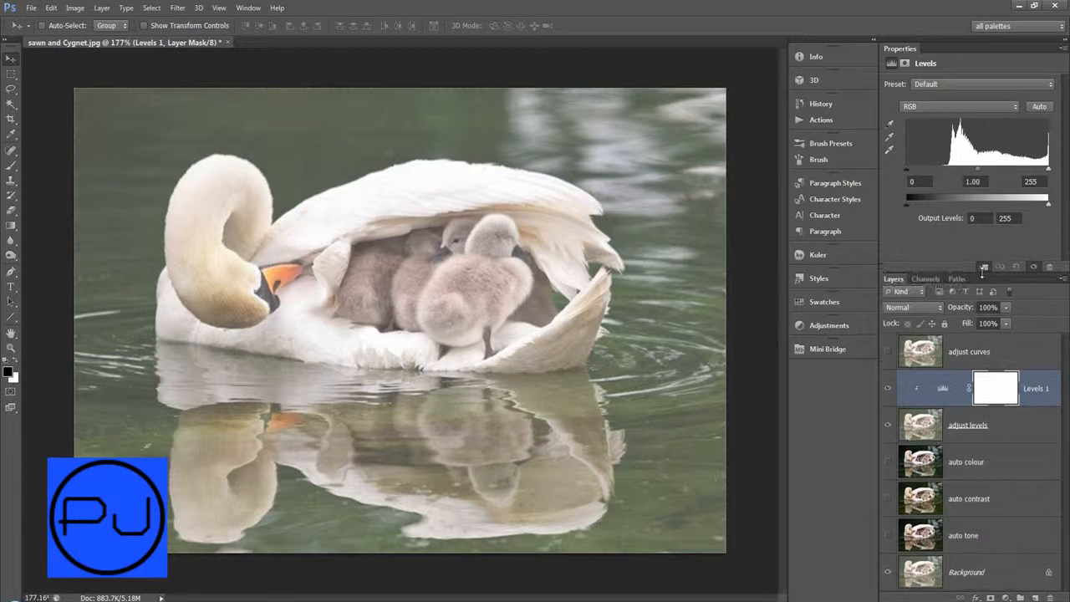
{"action": "left_click", "coordinate": [1038, 108]}
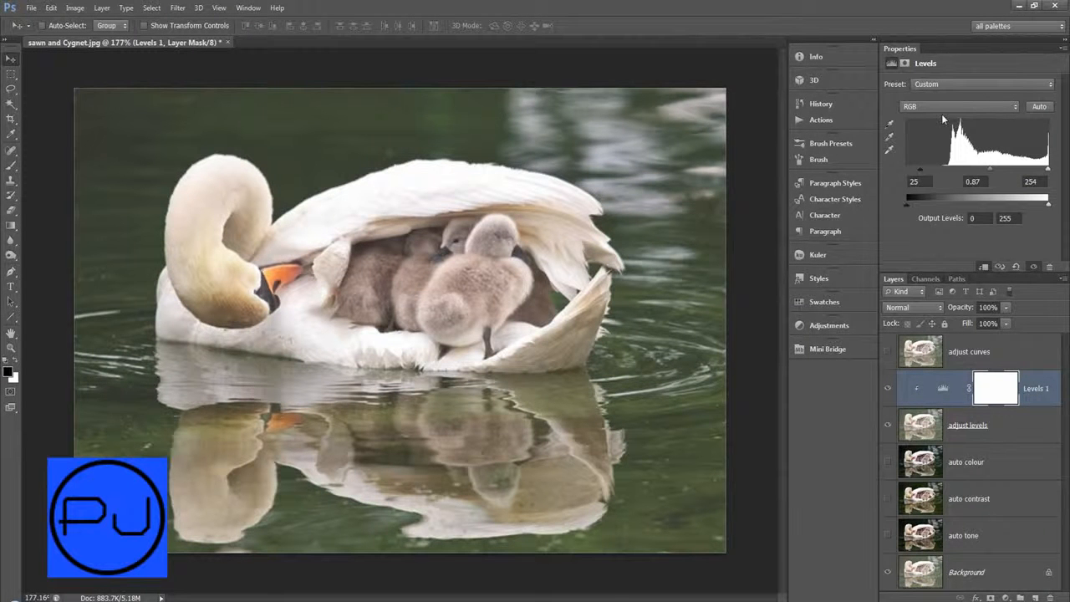
{"action": "left_click", "coordinate": [1018, 266]}
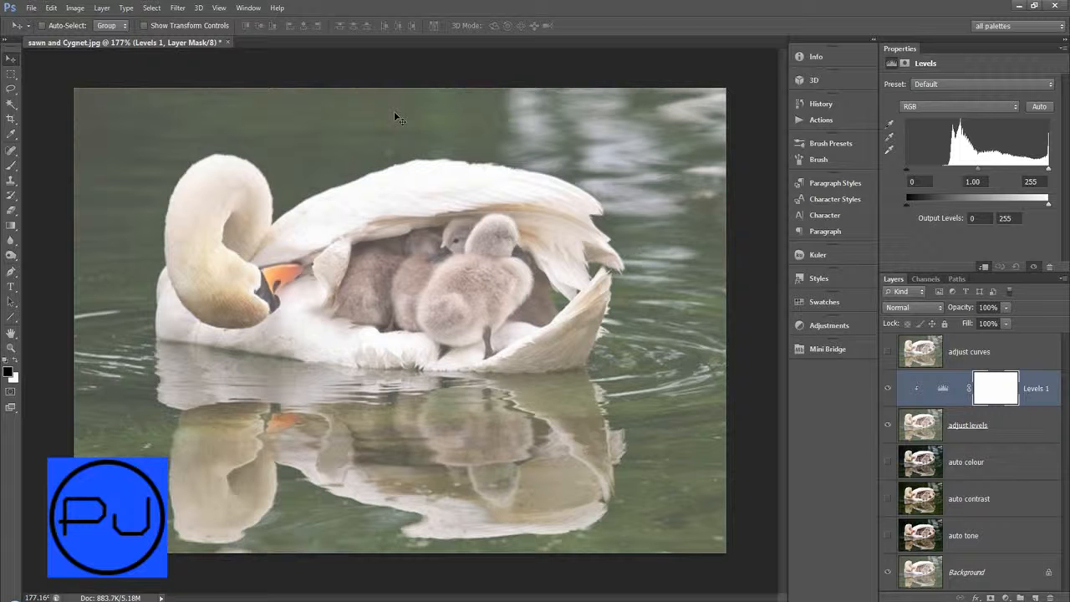
Open the direct Levels correction dialog for the Levels 1 mask to examine its cancel and reset options, and close it without changes
{"action": "left_click", "coordinate": [74, 8]}
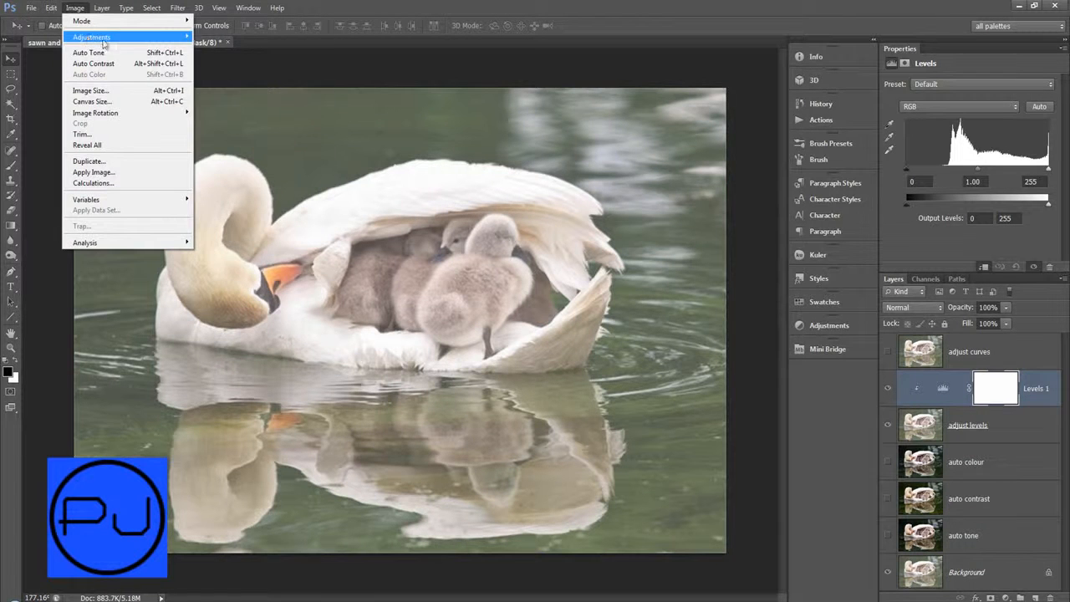
{"action": "mouse_move", "coordinate": [104, 41]}
{"action": "left_click", "coordinate": [216, 48]}
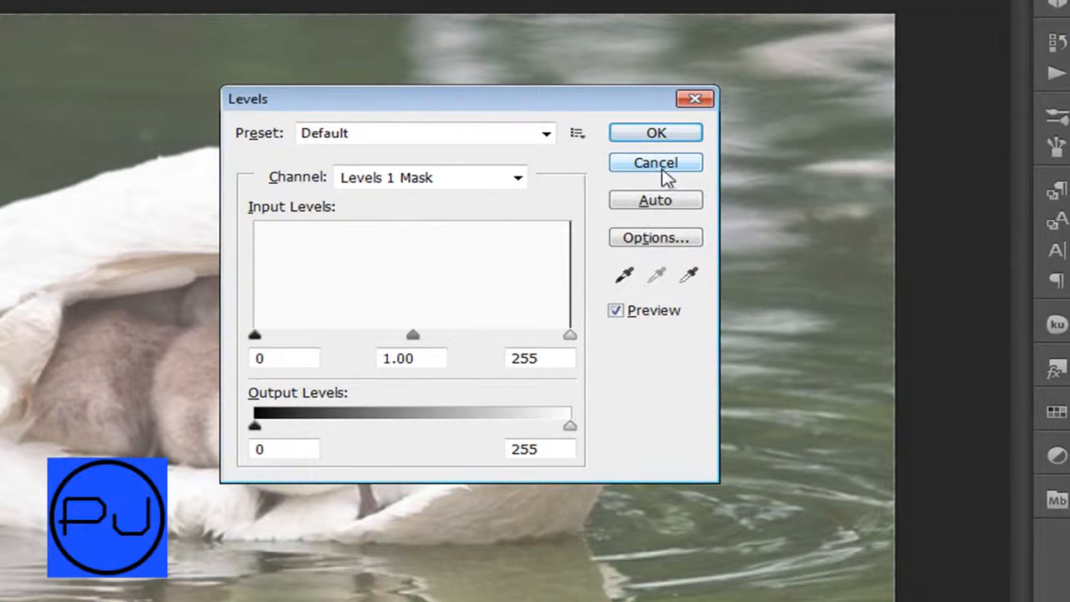
{"action": "key", "text": "alt"}
{"action": "key", "text": "alt"}
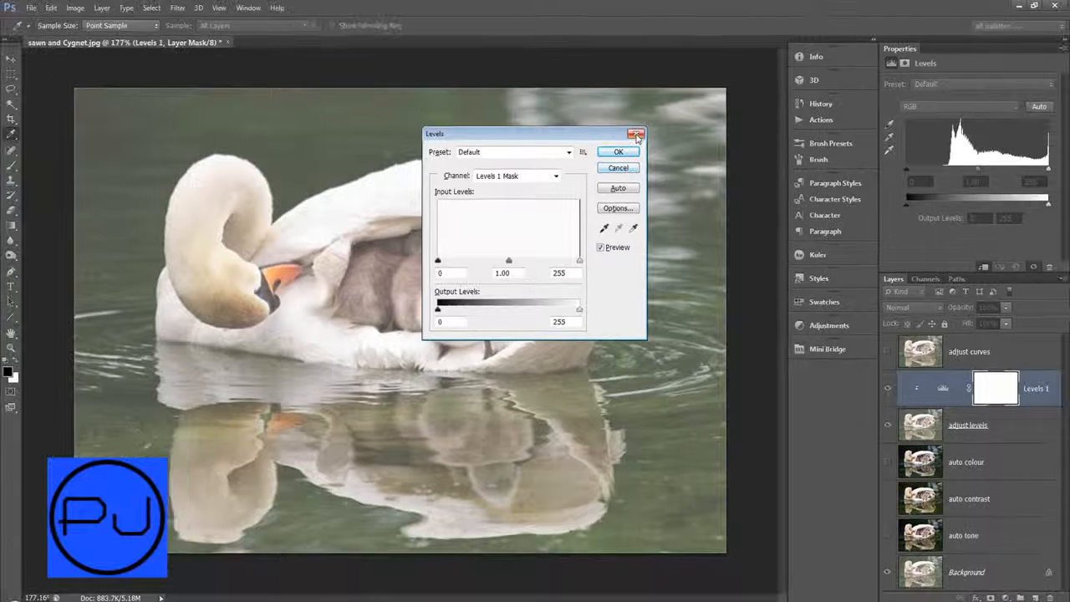
{"action": "left_click", "coordinate": [656, 133]}
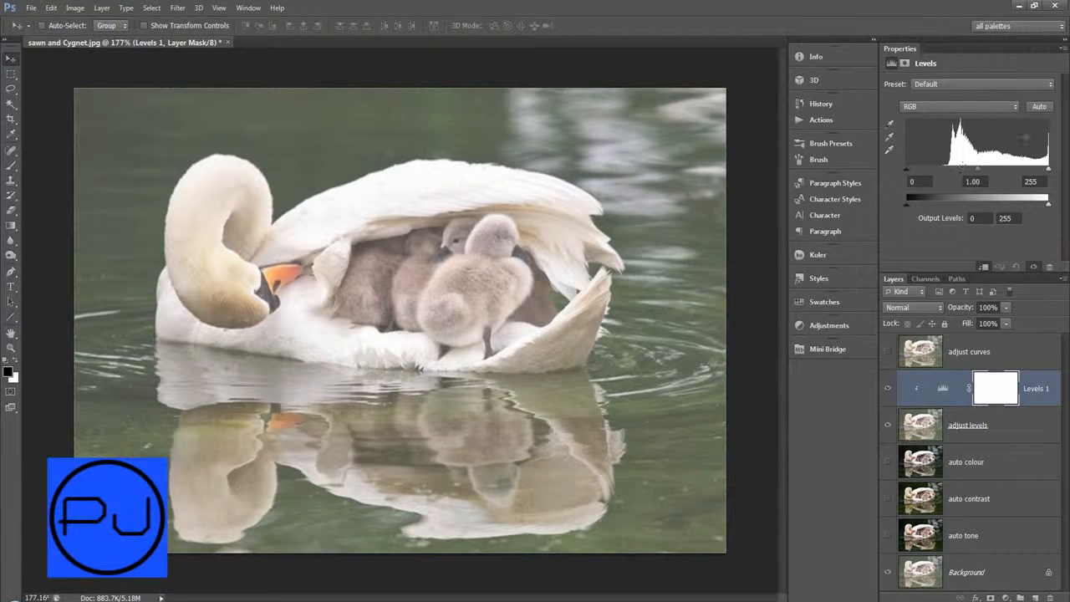
Open the auto color correction options for Levels 1, compare the algorithms, and apply Enhance Monochromatic Contrast
{"action": "left_click", "coordinate": [1040, 107], "text": "alt"}
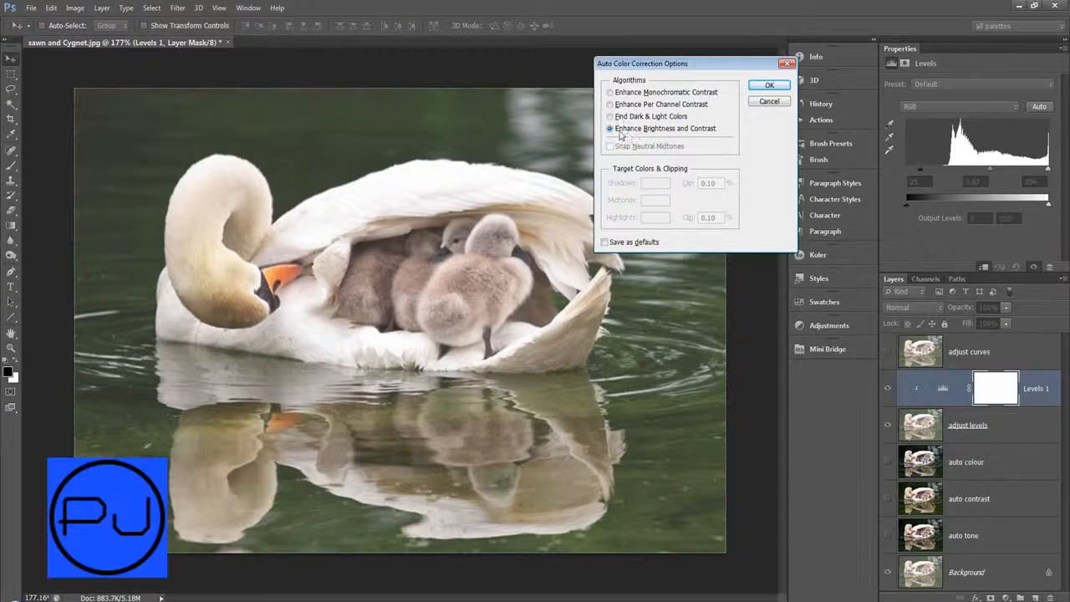
{"action": "left_click_drag", "start_coordinate": [704, 65], "coordinate": [700, 31]}
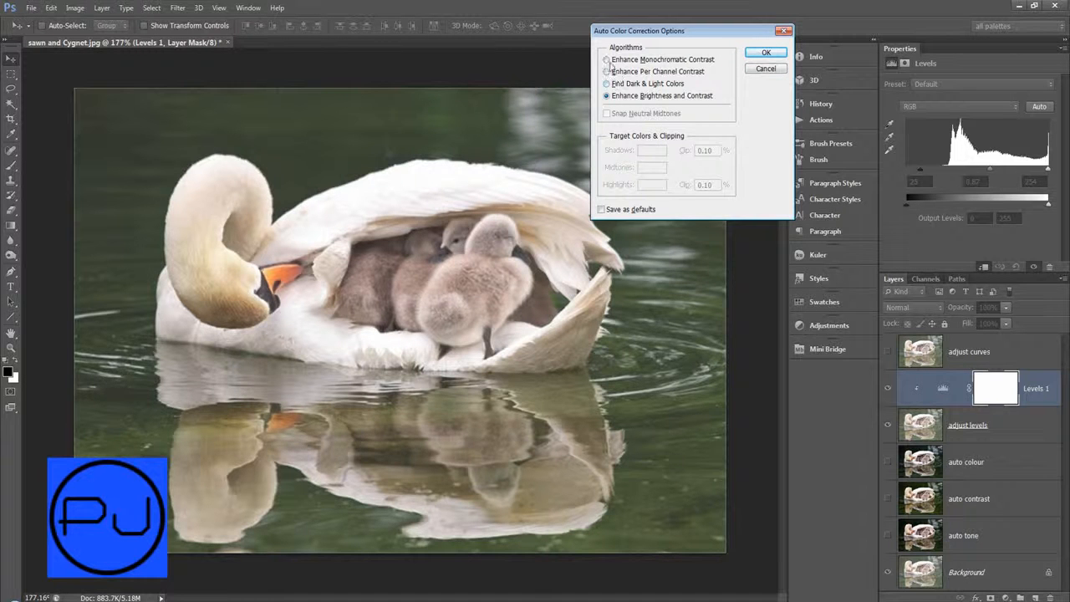
{"action": "left_click", "coordinate": [607, 59]}
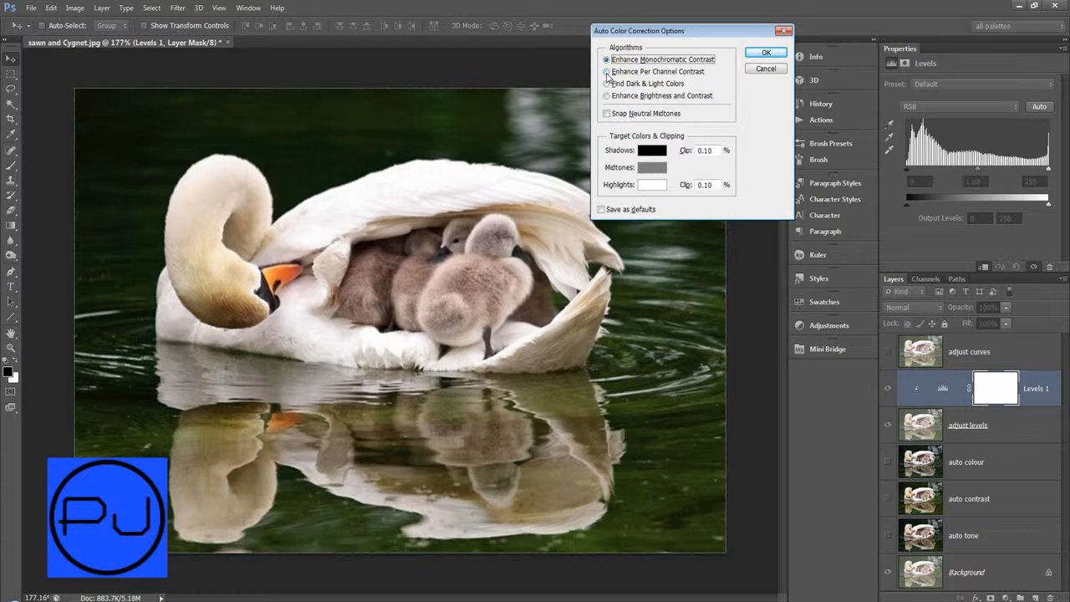
{"action": "left_click", "coordinate": [607, 72]}
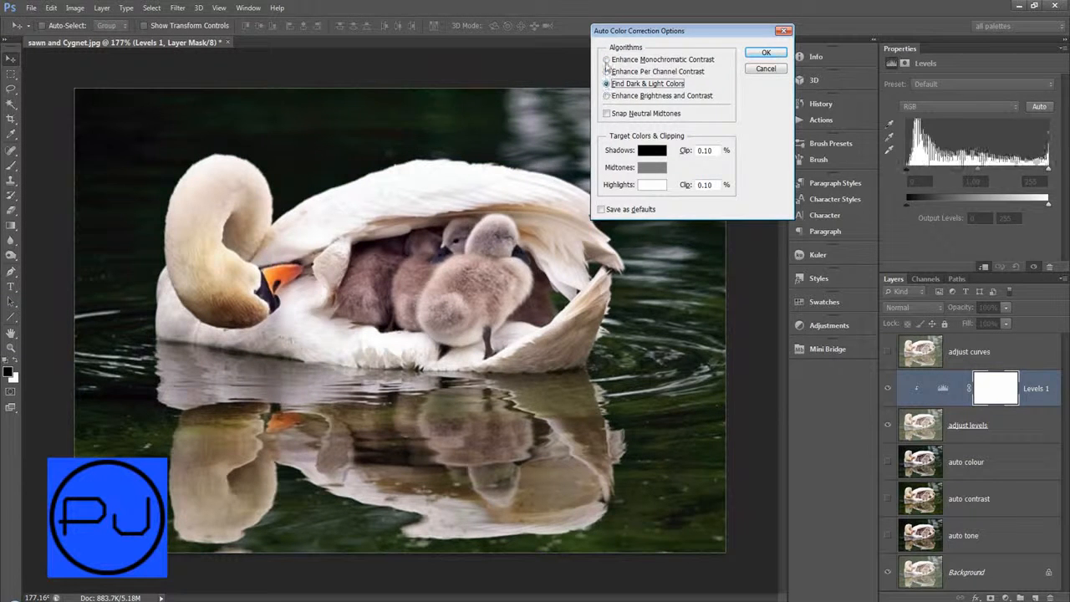
{"action": "left_click", "coordinate": [607, 61]}
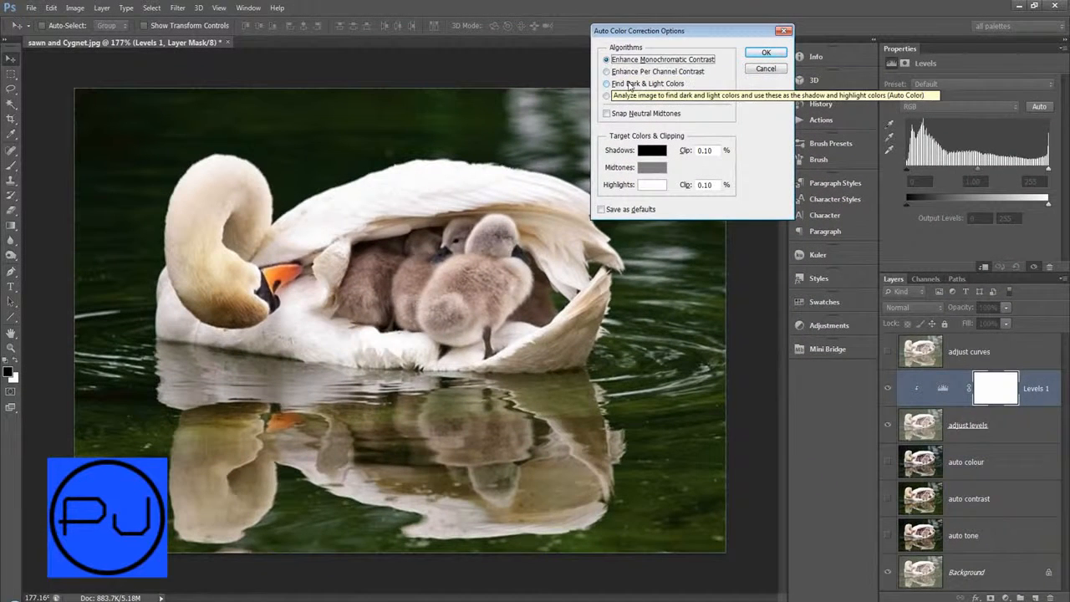
{"action": "left_click", "coordinate": [75, 9]}
{"action": "left_click", "coordinate": [80, 10]}
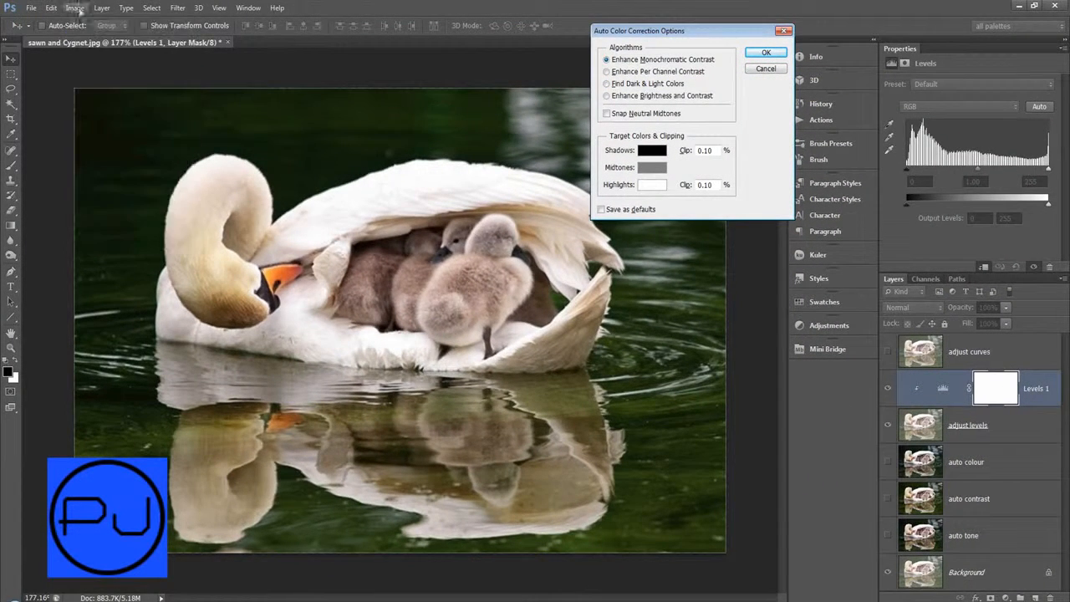
{"action": "left_click", "coordinate": [616, 72]}
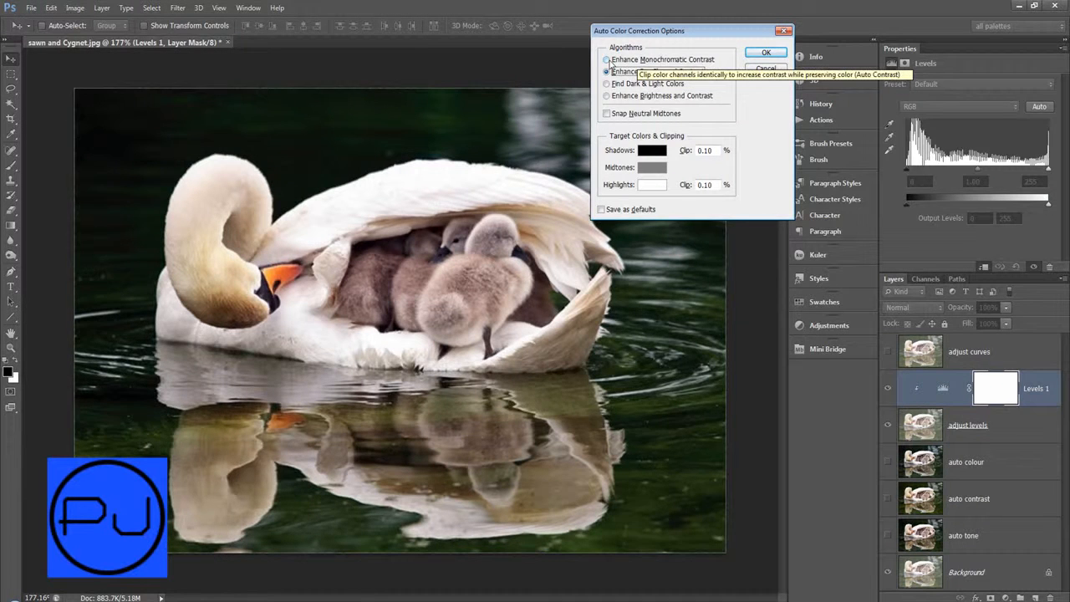
{"action": "left_click", "coordinate": [617, 60]}
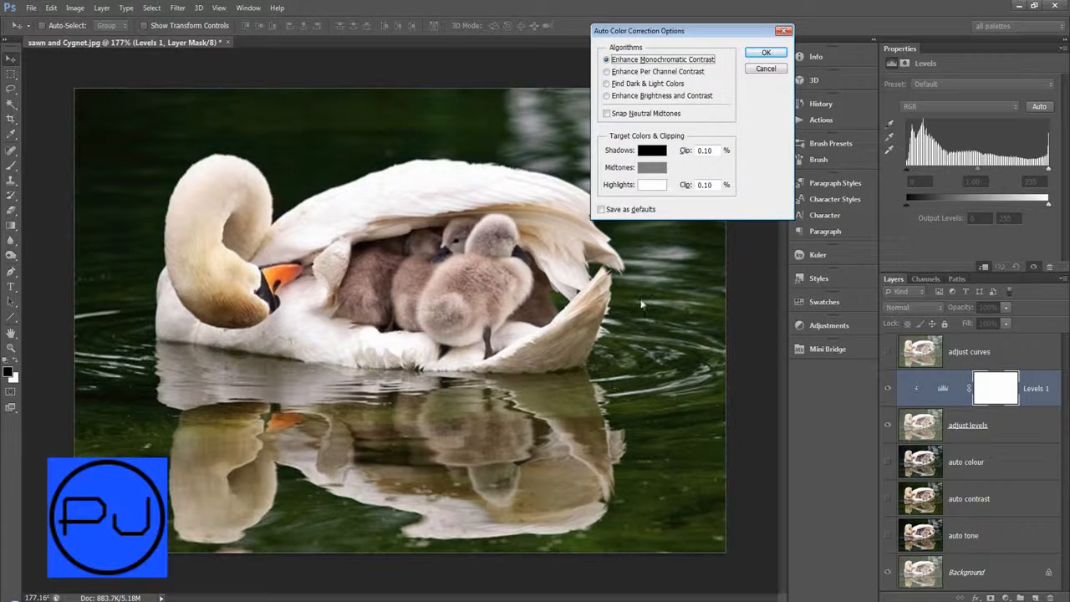
{"action": "left_click", "coordinate": [761, 55]}
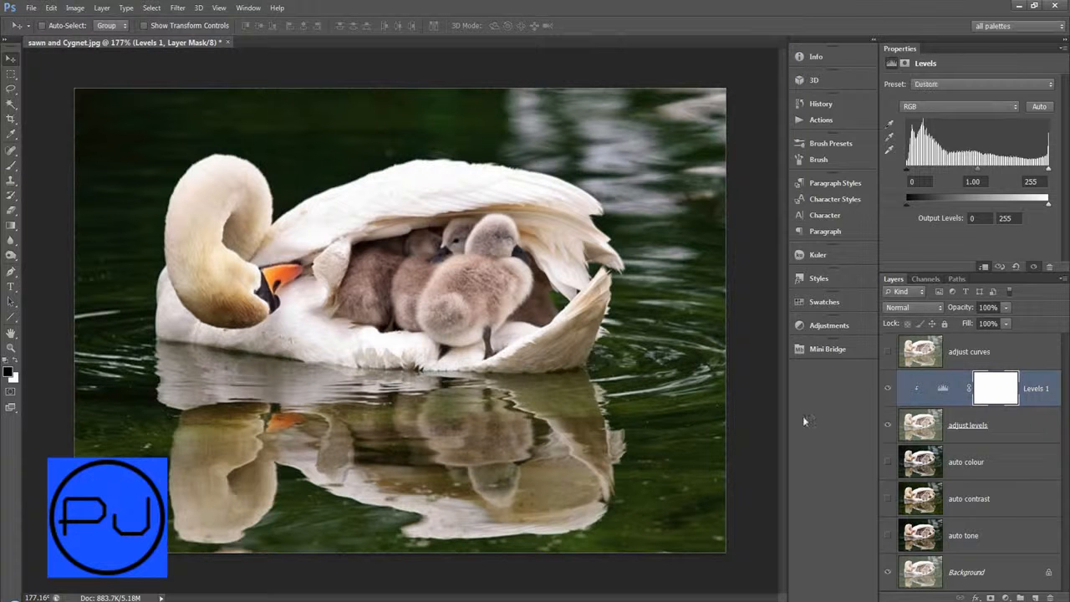
Paint black on the Levels 1 layer mask over the swan's neck and the water above its back with the Brush tool
{"action": "left_click", "coordinate": [991, 397]}
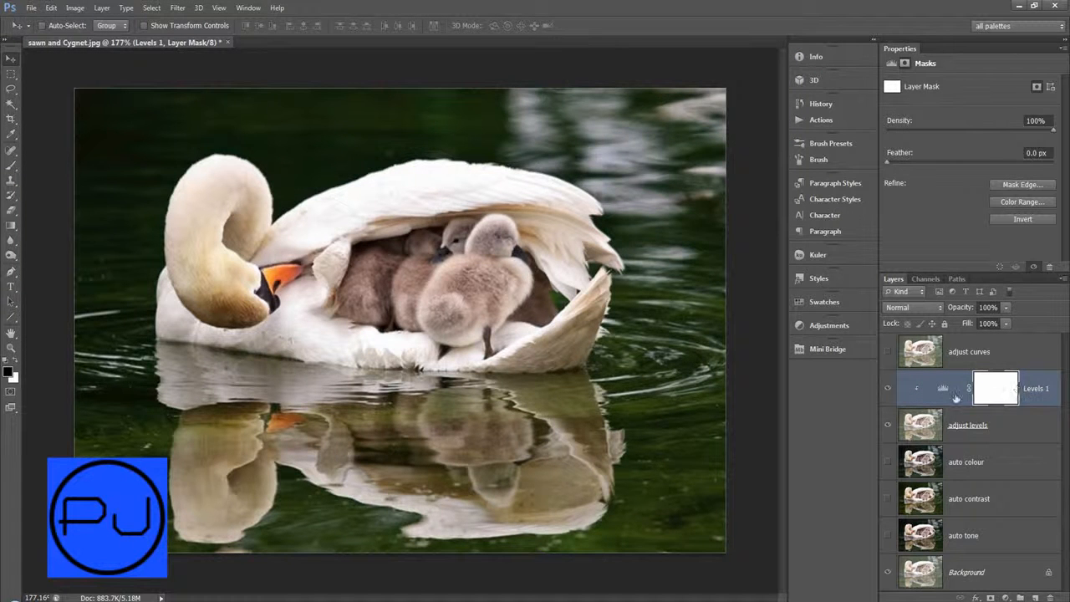
{"action": "left_click", "coordinate": [11, 165]}
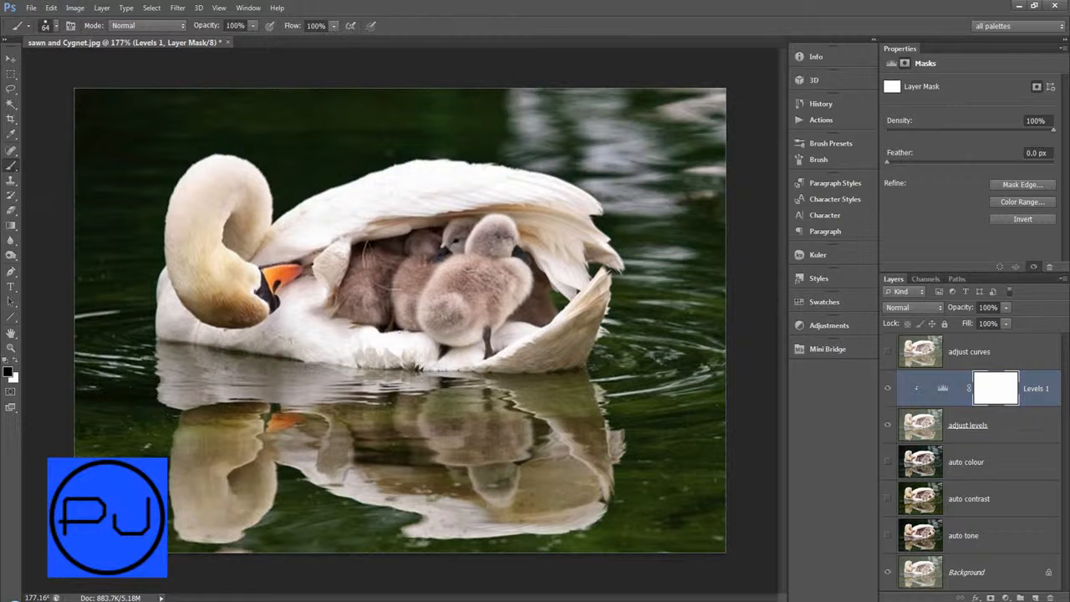
{"action": "mouse_move", "coordinate": [427, 163]}
{"action": "left_mouse_down"}
{"action": "mouse_move", "coordinate": [192, 133]}
{"action": "mouse_move", "coordinate": [243, 125]}
{"action": "left_mouse_up"}
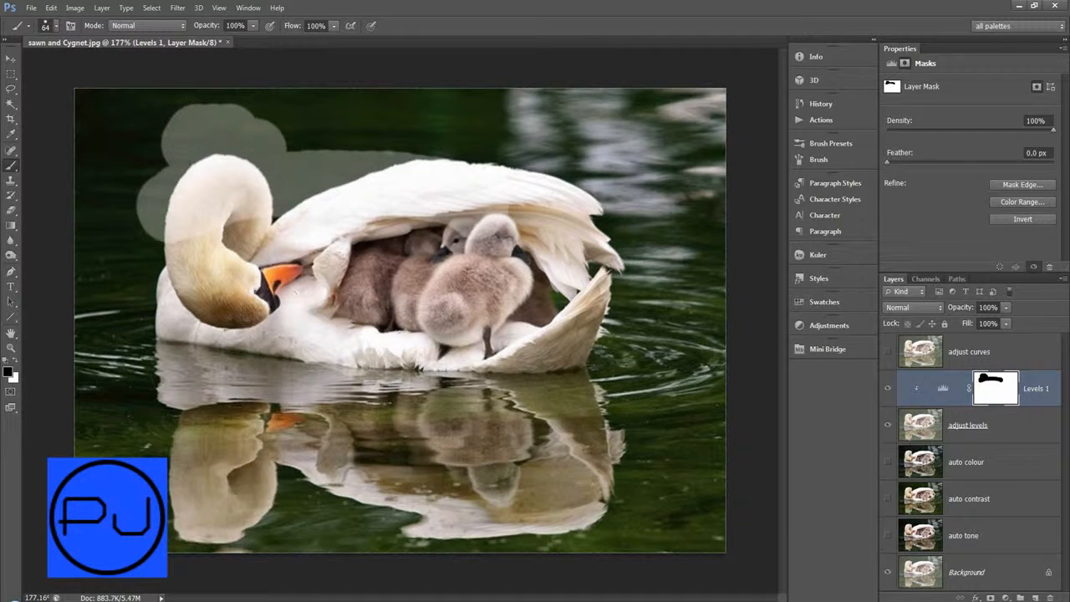
Swap the foreground color to white and paint over the masked areas to restore the Levels 1 correction
{"action": "key", "text": "alt"}
{"action": "left_click", "coordinate": [15, 361]}
{"action": "mouse_move", "coordinate": [375, 112]}
{"action": "left_mouse_down"}
{"action": "mouse_move", "coordinate": [192, 126]}
{"action": "mouse_move", "coordinate": [167, 192]}
{"action": "mouse_move", "coordinate": [180, 201]}
{"action": "mouse_move", "coordinate": [148, 227]}
{"action": "mouse_move", "coordinate": [301, 184]}
{"action": "mouse_move", "coordinate": [635, 226]}
{"action": "left_mouse_up"}
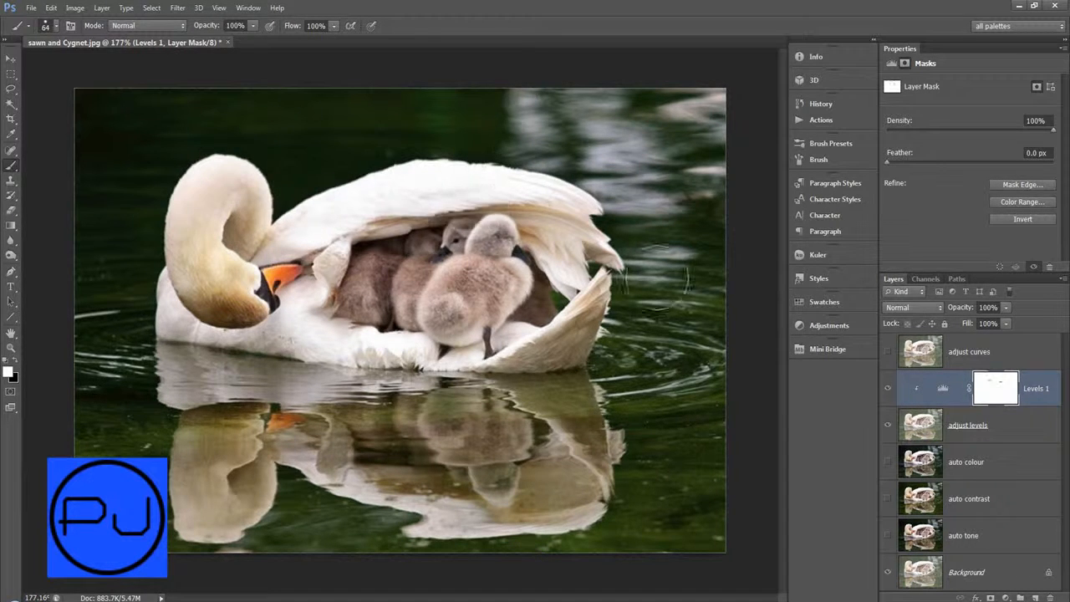
{"action": "mouse_move", "coordinate": [342, 194]}
{"action": "left_mouse_down"}
{"action": "mouse_move", "coordinate": [408, 177]}
{"action": "mouse_move", "coordinate": [576, 251]}
{"action": "mouse_move", "coordinate": [276, 258]}
{"action": "left_mouse_up"}
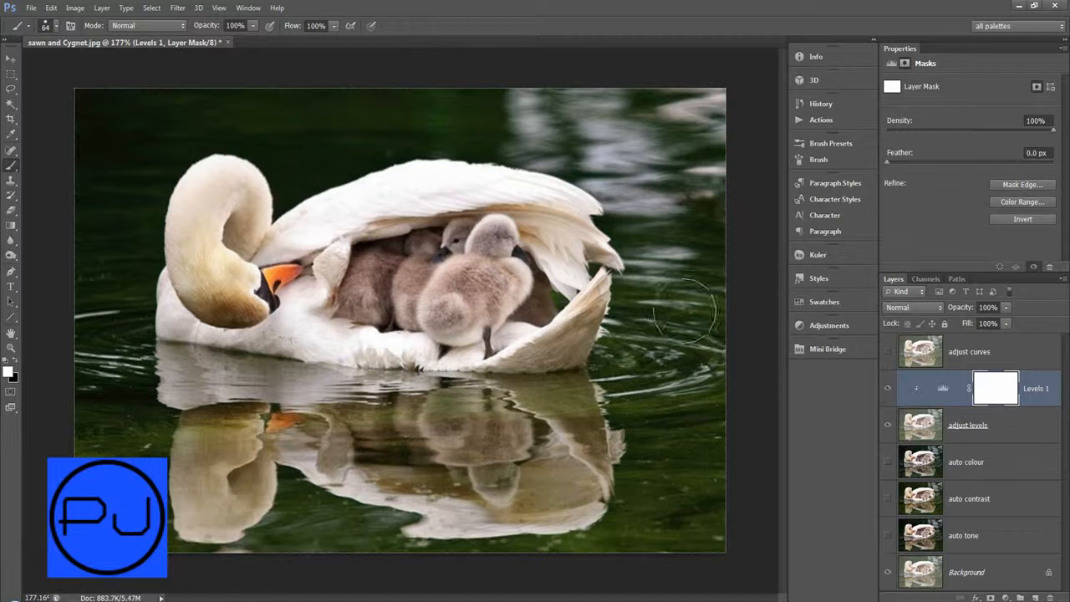
Dismiss the backup drive prompt by continuing without scanning
{"action": "left_click_drag", "start_coordinate": [966, 311], "coordinate": [1023, 313]}
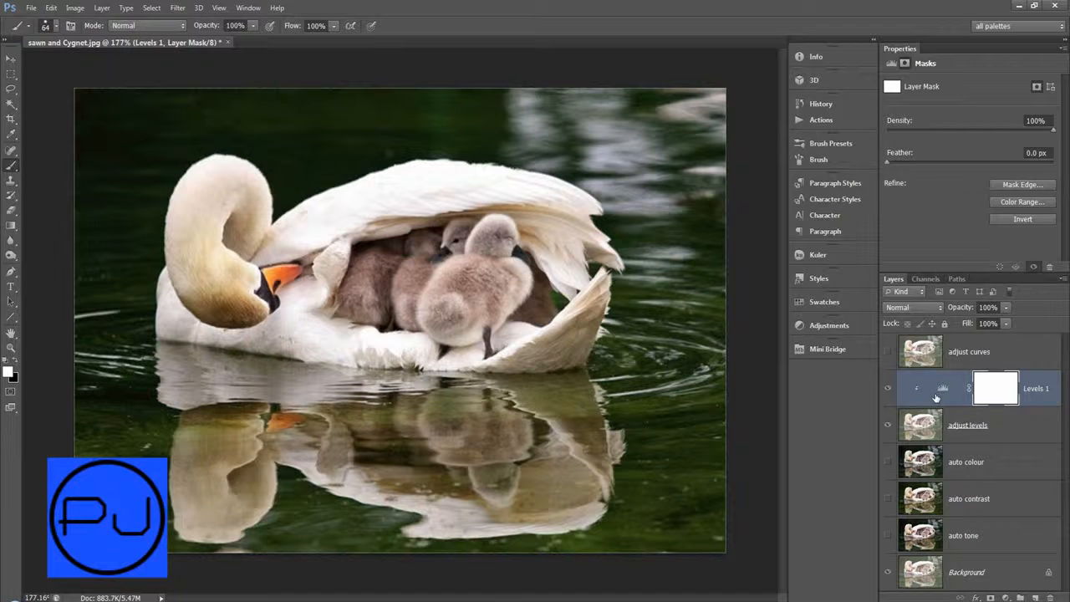
{"action": "left_click", "coordinate": [919, 311]}
{"action": "left_click", "coordinate": [919, 313]}
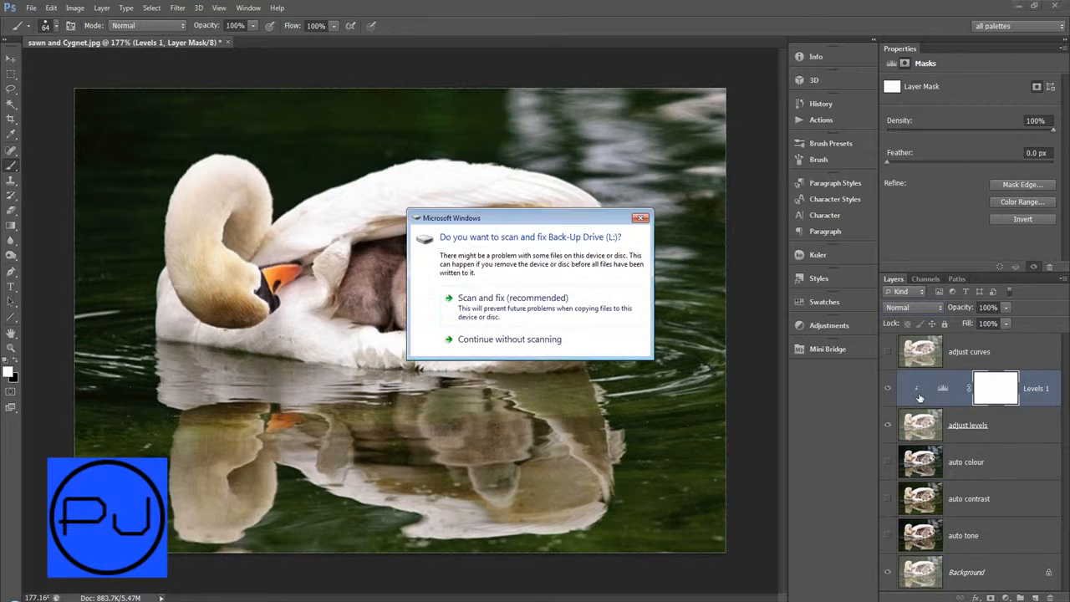
{"action": "left_click", "coordinate": [628, 338]}
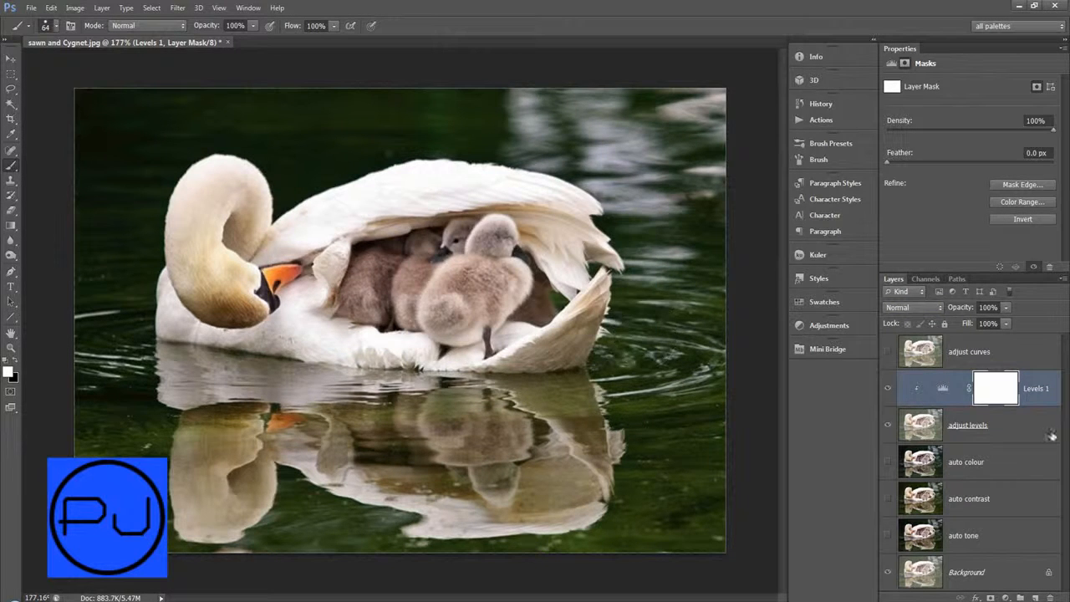
{"action": "left_click", "coordinate": [75, 8]}
{"action": "left_click", "coordinate": [75, 8]}
Show and select the adjust curves layer, and hide the Levels 1 and adjust levels layers
{"action": "left_click", "coordinate": [888, 352]}
{"action": "left_click_drag", "start_coordinate": [888, 388], "coordinate": [889, 428]}
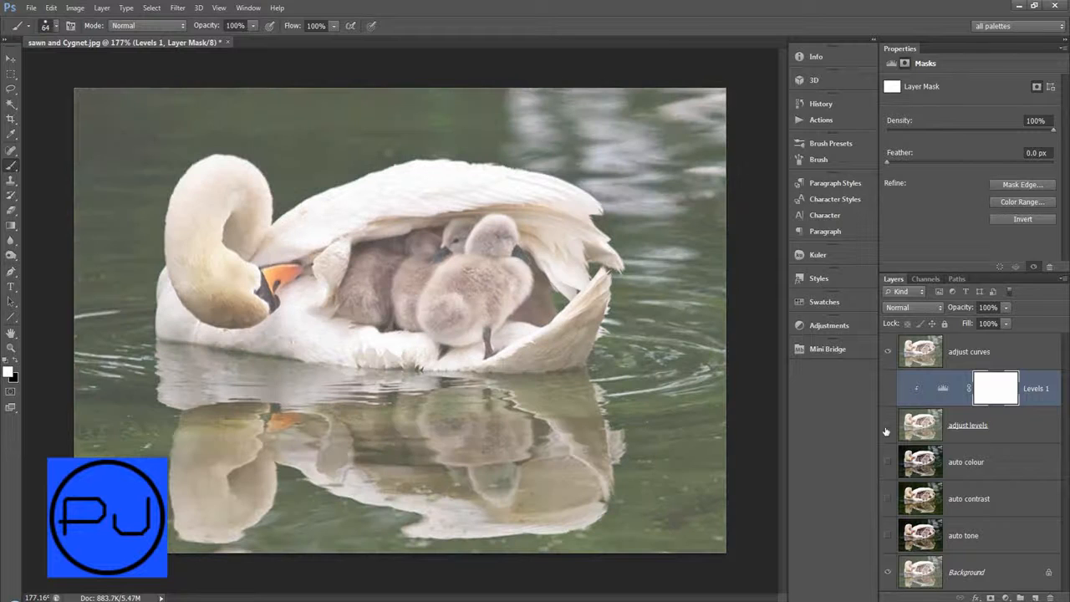
{"action": "left_click", "coordinate": [969, 360]}
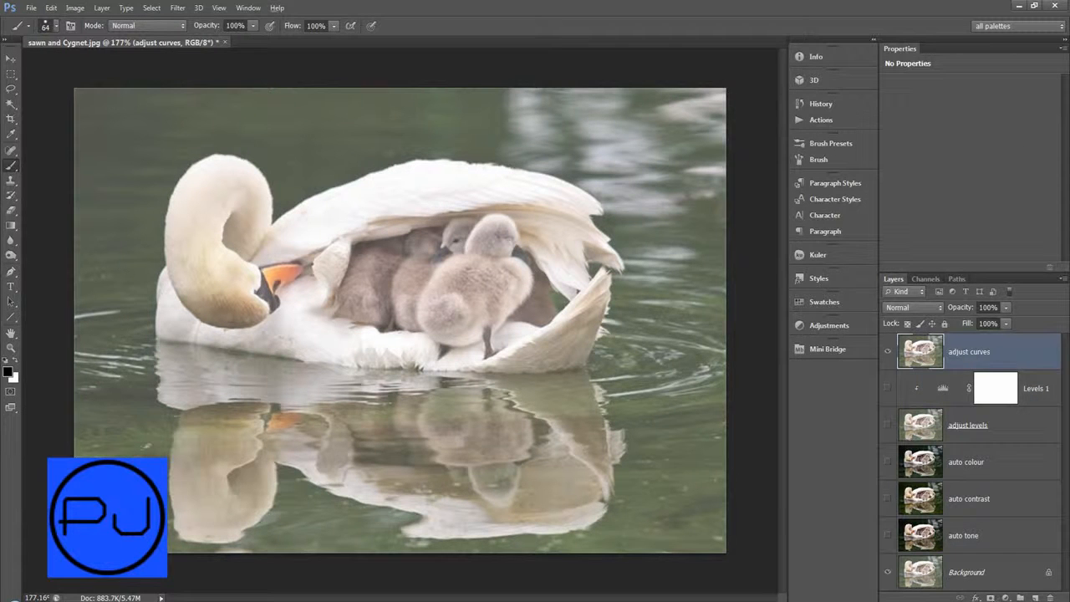
Add a Curves adjustment layer above the adjust curves layer, using the previous layer to create a clipping mask
{"action": "left_click", "coordinate": [1006, 598]}
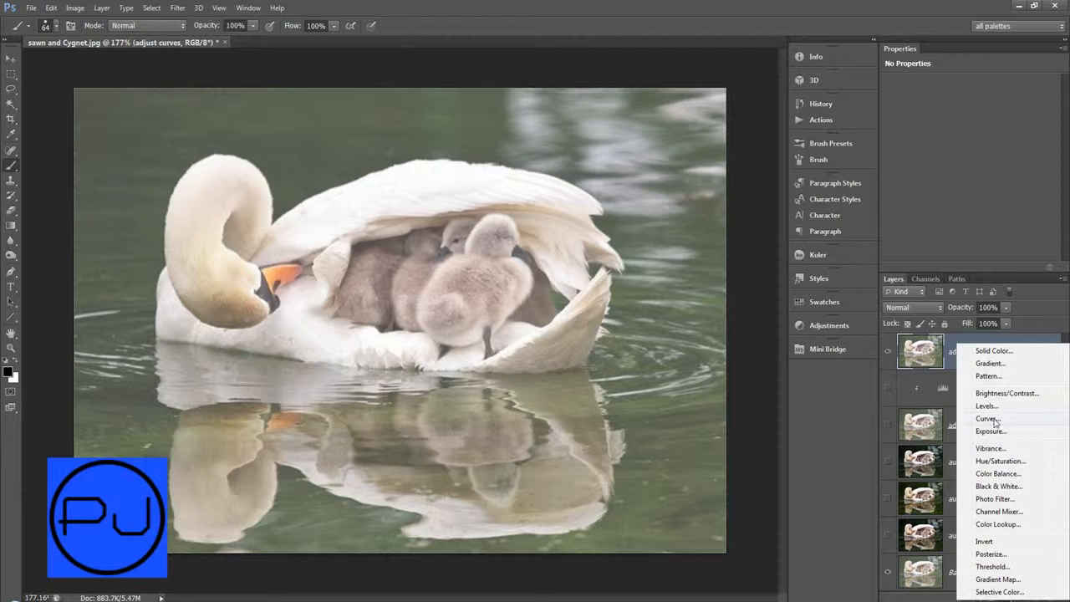
{"action": "left_click", "coordinate": [995, 423], "text": "alt"}
{"action": "left_click", "coordinate": [622, 212]}
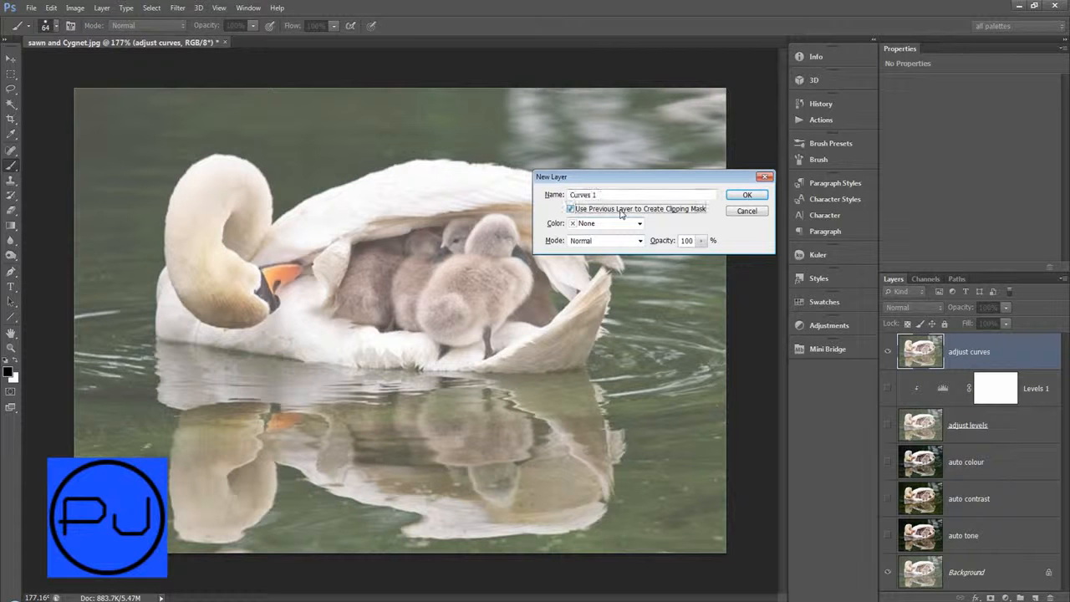
{"action": "left_click", "coordinate": [745, 195]}
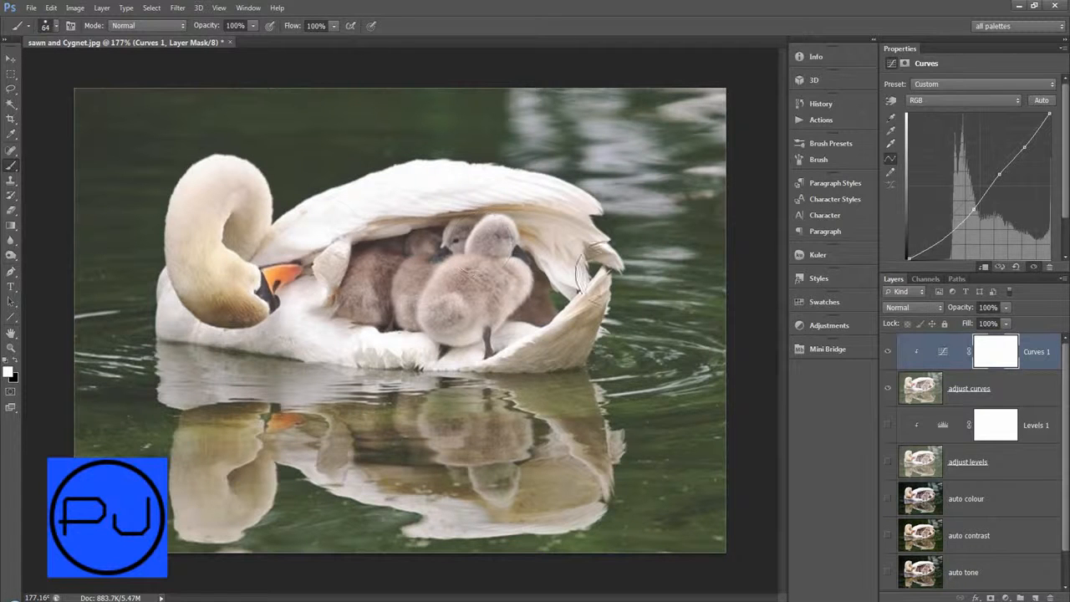
Reset the Curves 1 adjustment, then examine its auto color correction options and cancel them
{"action": "left_click", "coordinate": [1017, 267]}
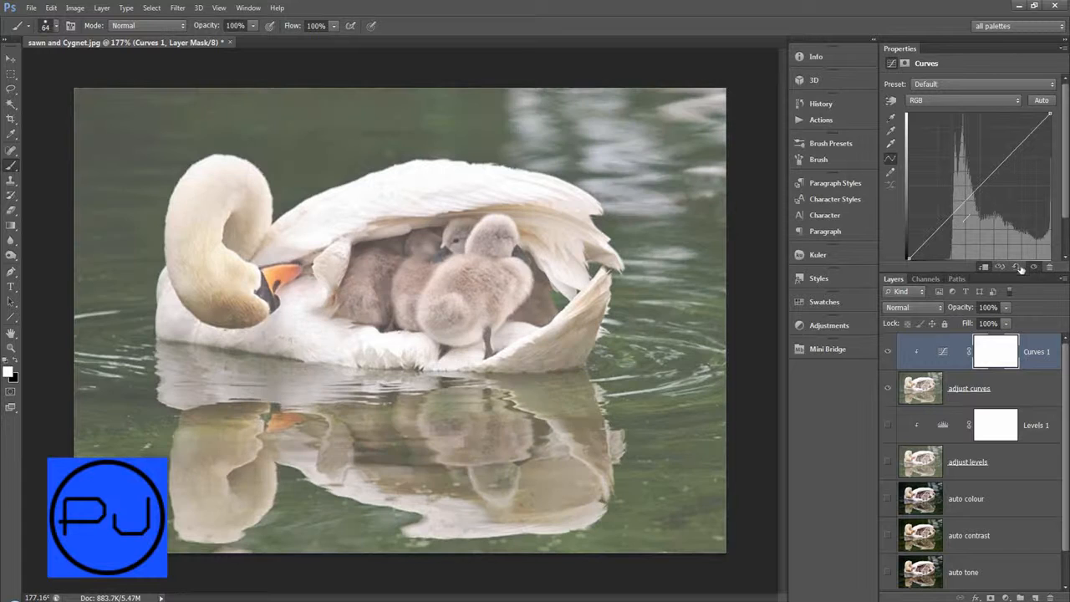
{"action": "left_click", "coordinate": [1041, 101], "text": "alt"}
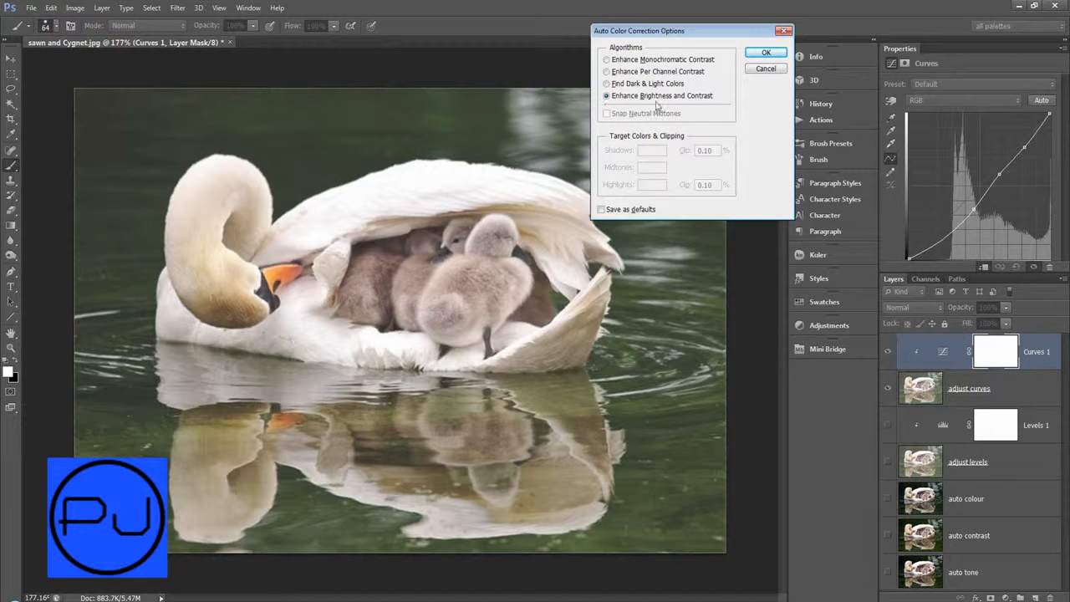
{"action": "left_click_drag", "start_coordinate": [681, 36], "coordinate": [603, 28]}
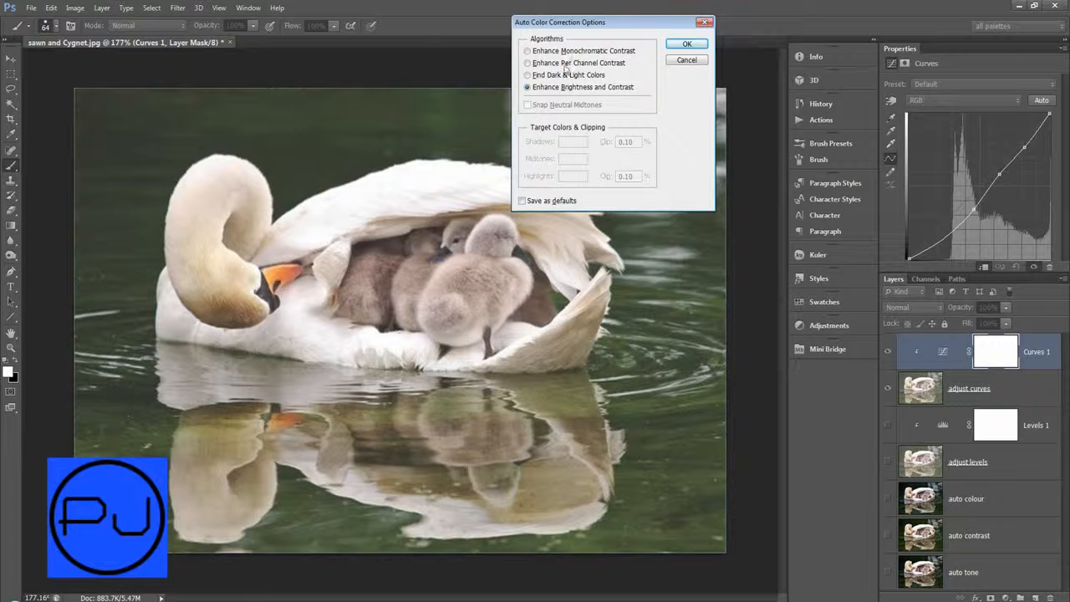
{"action": "left_click", "coordinate": [687, 61]}
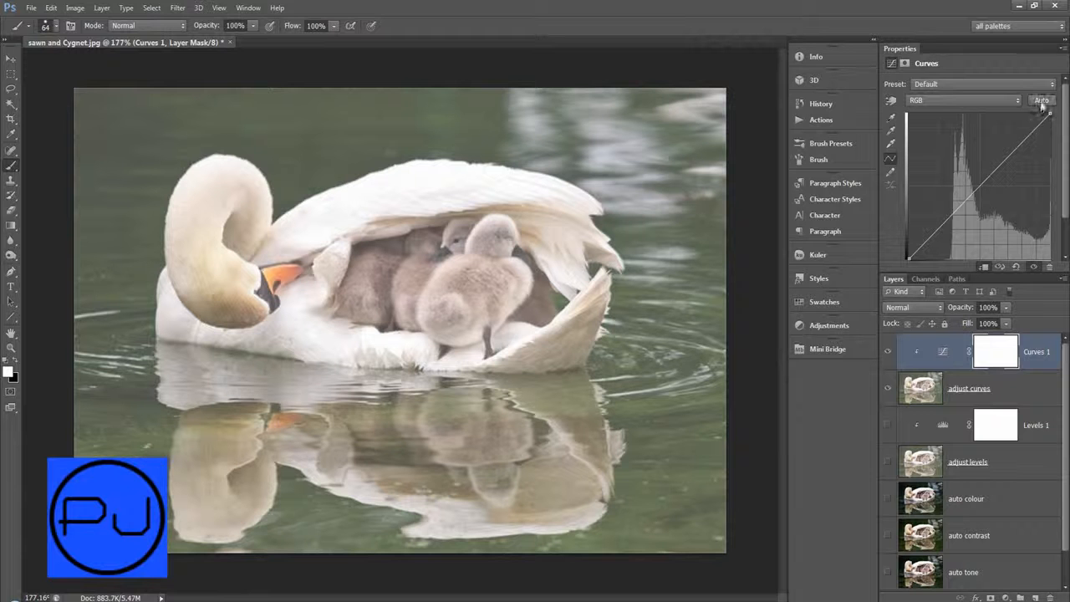
Open the auto color correction options for Curves 1, compare the available algorithms, and apply Enhance Monochromatic Contrast
{"action": "key", "text": "alt"}
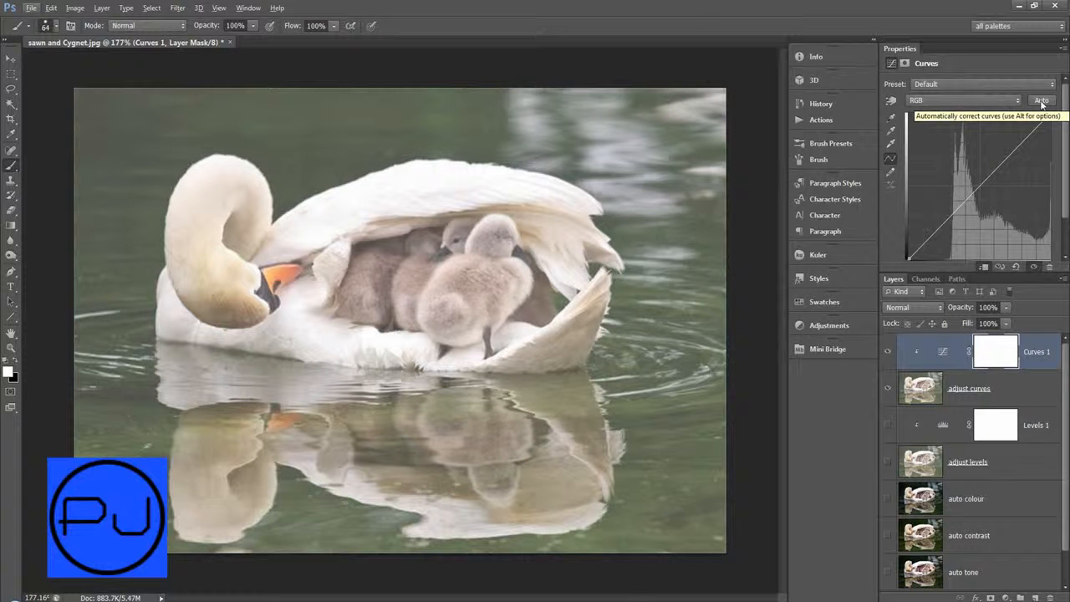
{"action": "left_click", "coordinate": [1042, 101], "text": "alt"}
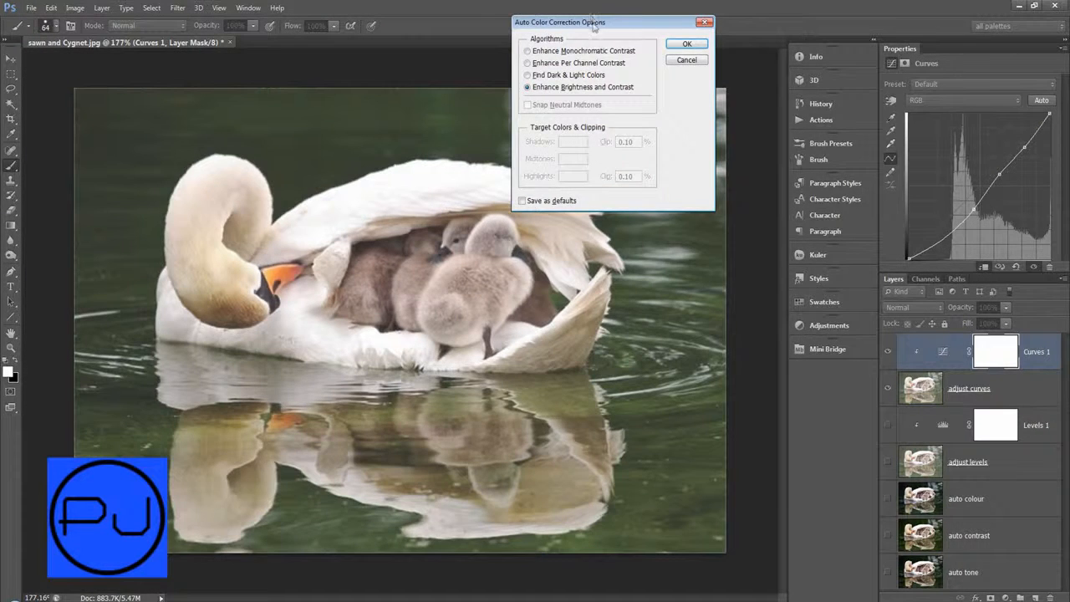
{"action": "left_click_drag", "start_coordinate": [593, 24], "coordinate": [582, 25]}
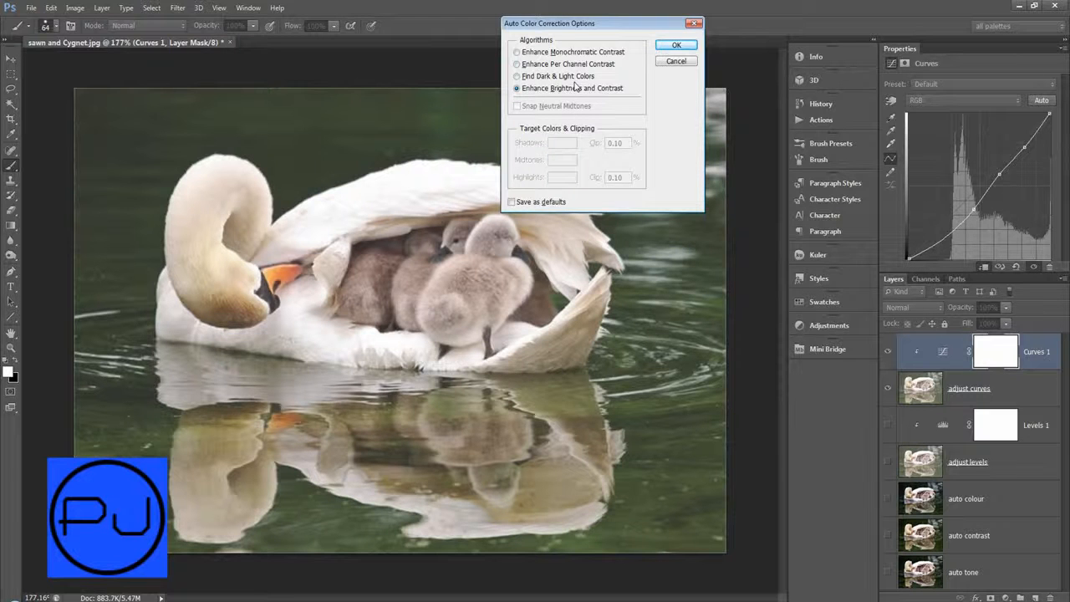
{"action": "left_click", "coordinate": [540, 52]}
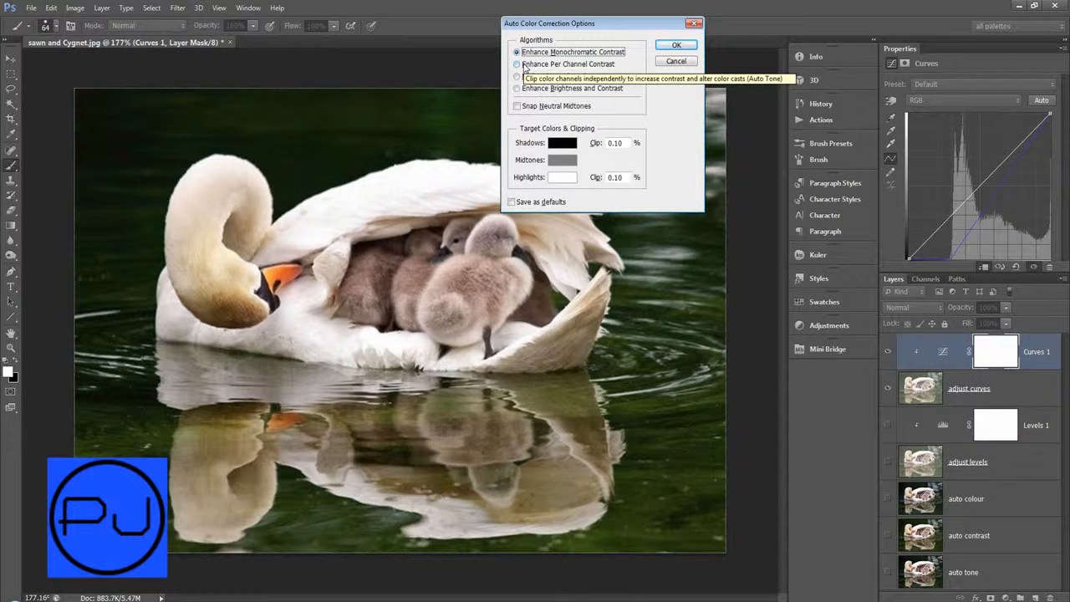
{"action": "left_click", "coordinate": [520, 65]}
{"action": "left_click", "coordinate": [525, 76]}
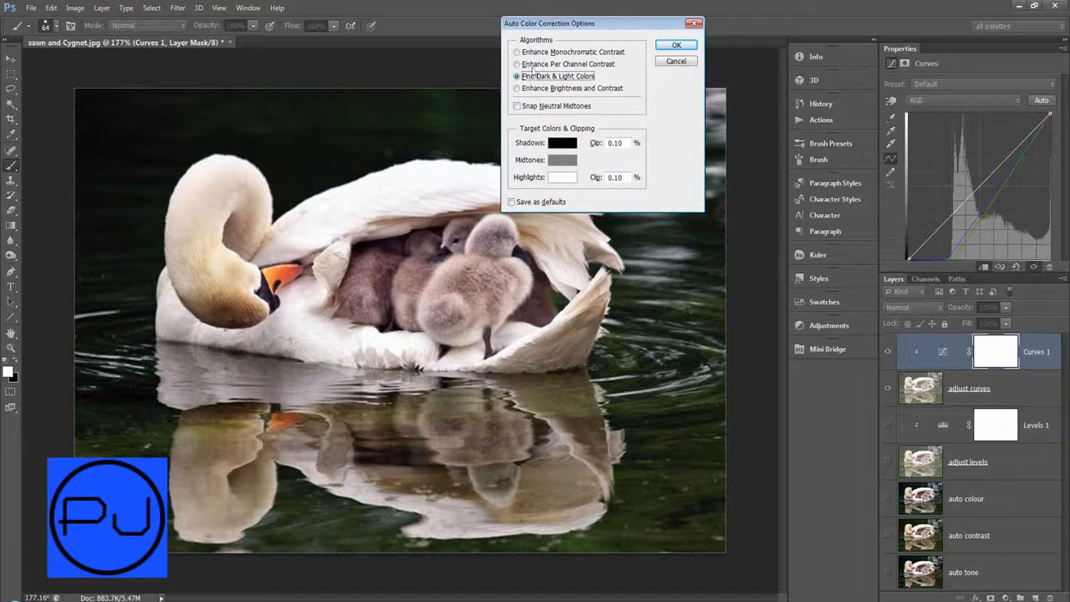
{"action": "left_click", "coordinate": [545, 65]}
{"action": "left_click", "coordinate": [536, 52]}
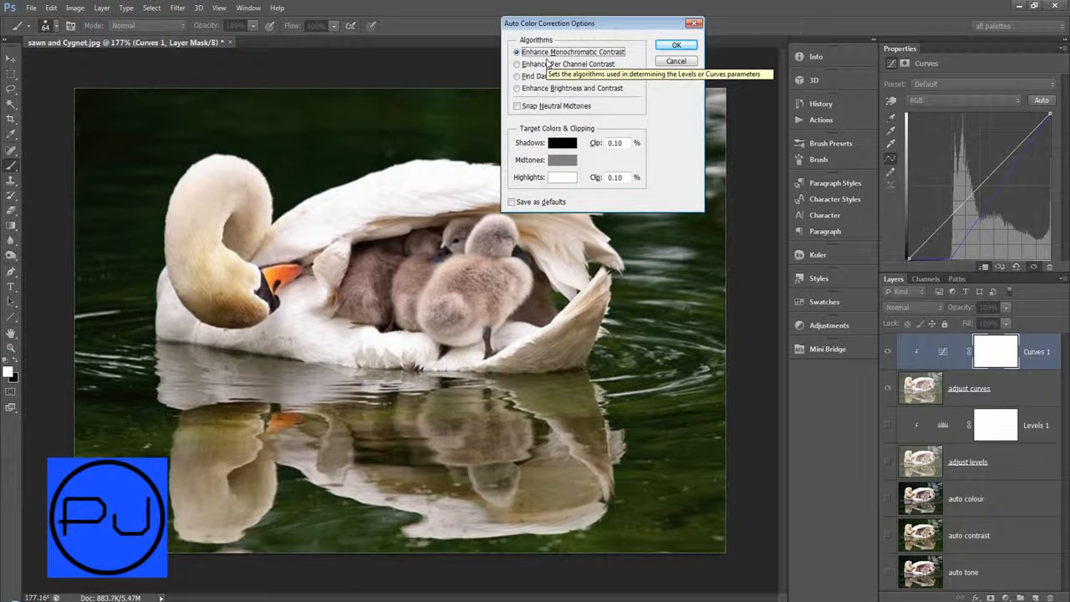
{"action": "left_click", "coordinate": [74, 8]}
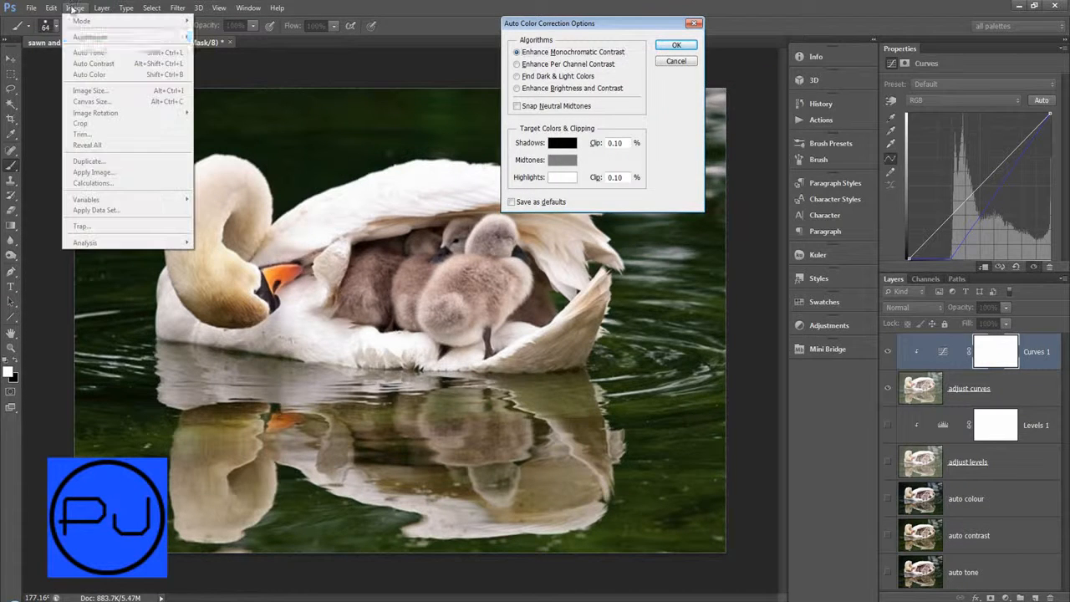
{"action": "left_click", "coordinate": [83, 9]}
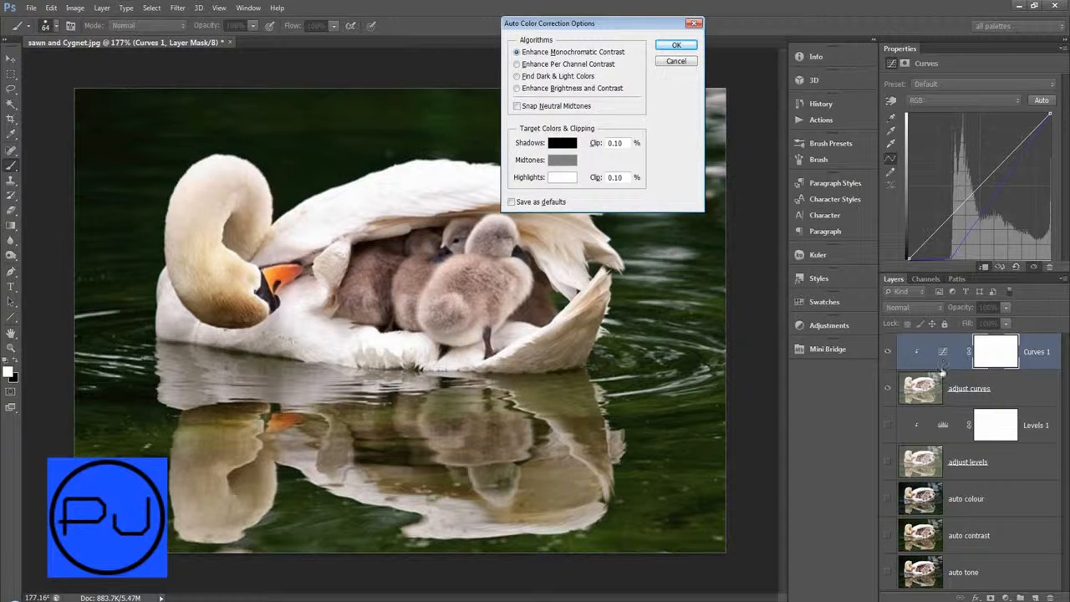
{"action": "left_click", "coordinate": [674, 46]}
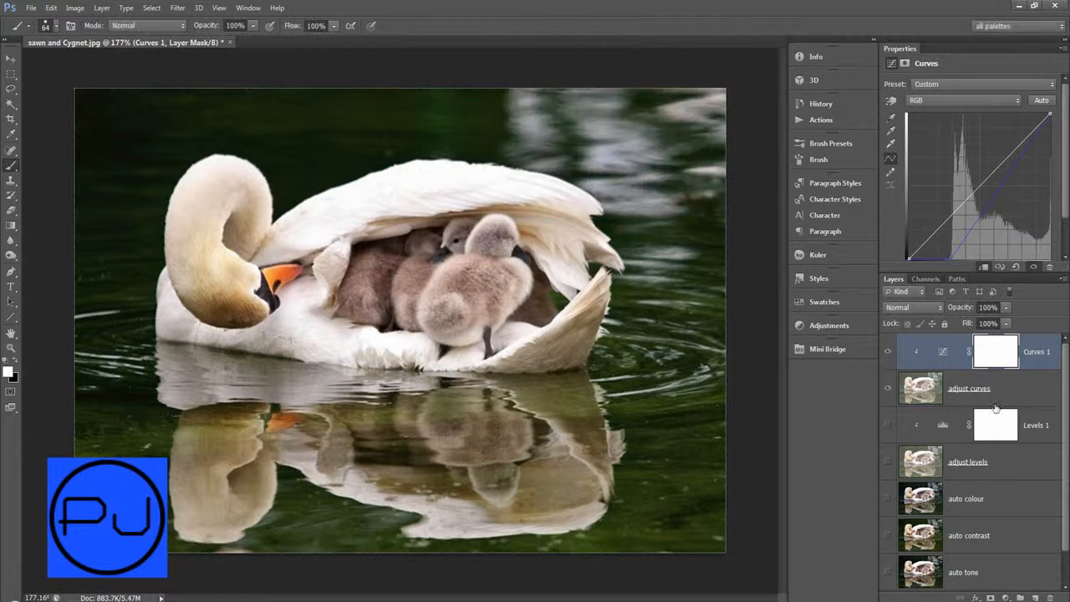
{"action": "left_click", "coordinate": [491, 344]}
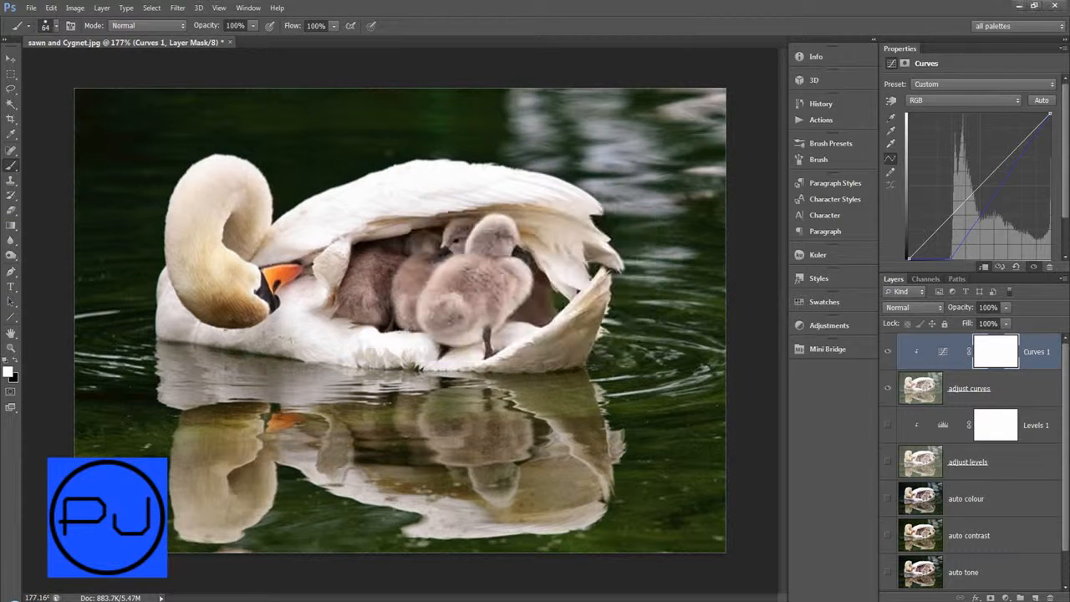